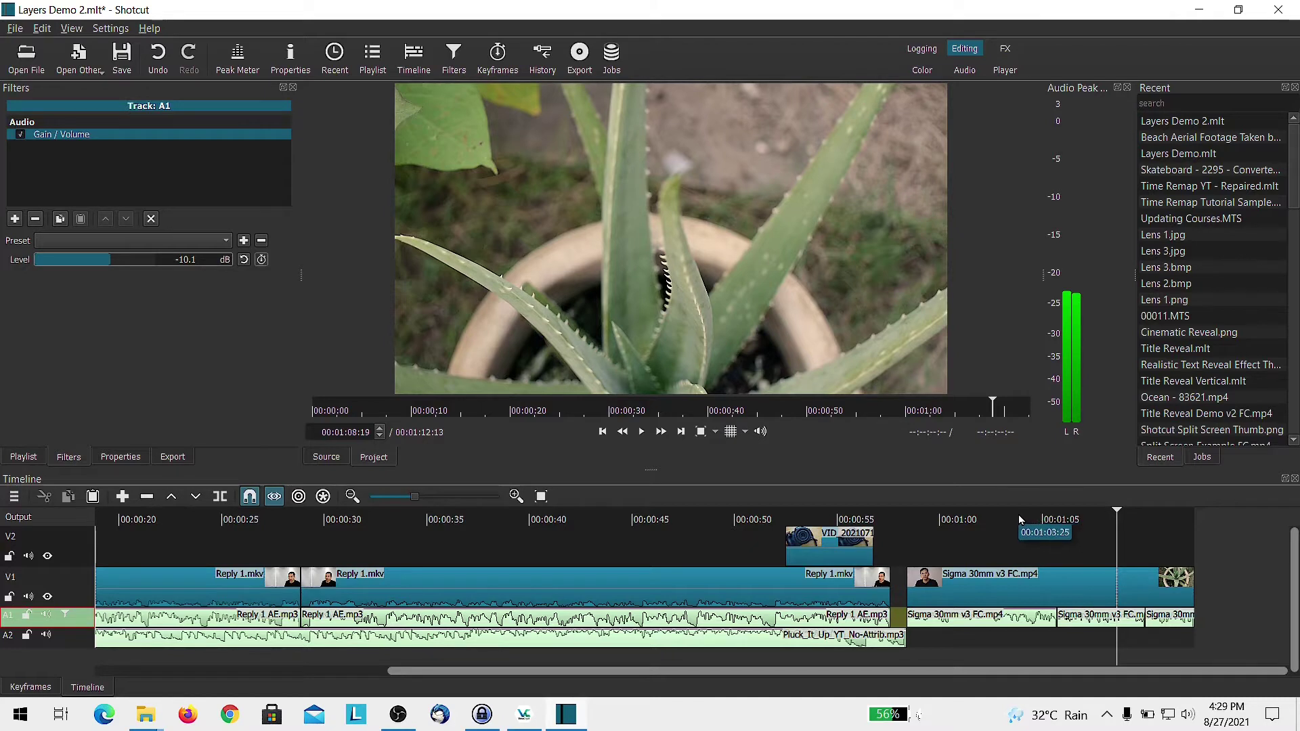
# Preview the timeline from about 00:01:03:25 to review the cutaway.
pyautogui.click(1020, 520)
pyautogui.press('space')
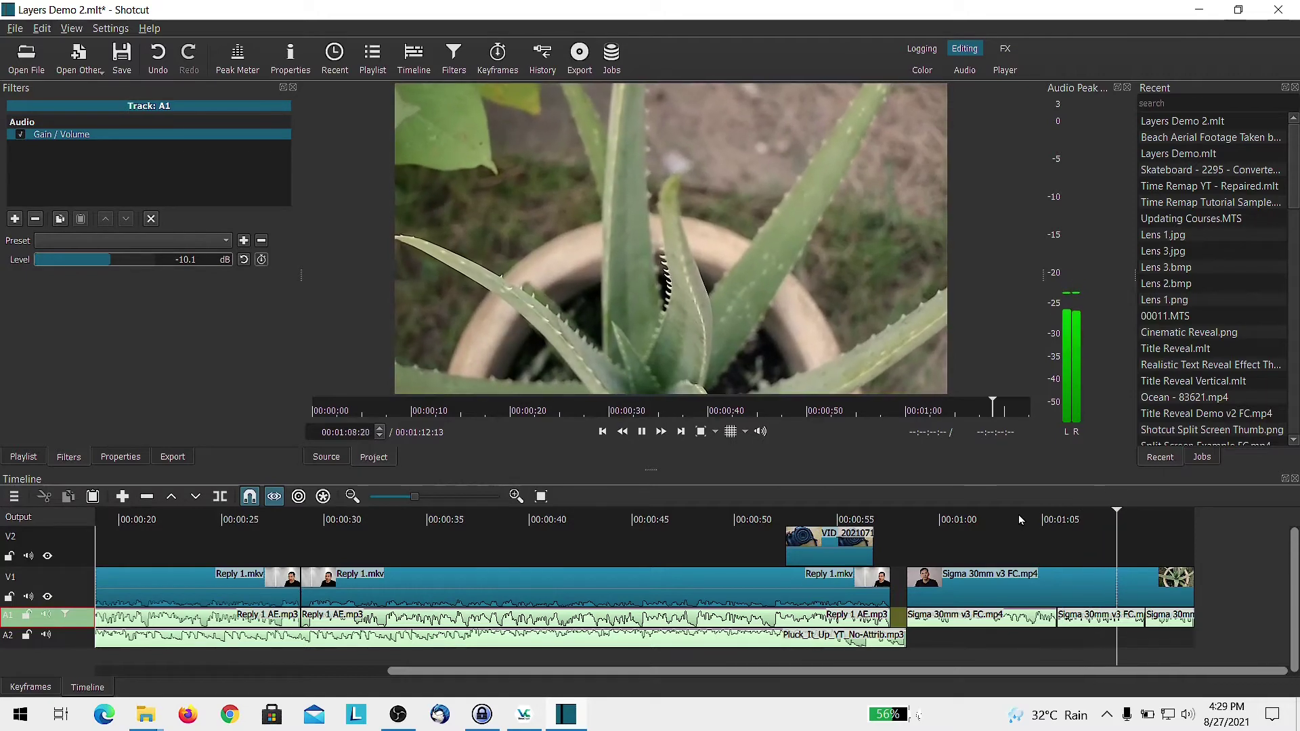
pyautogui.press('space')
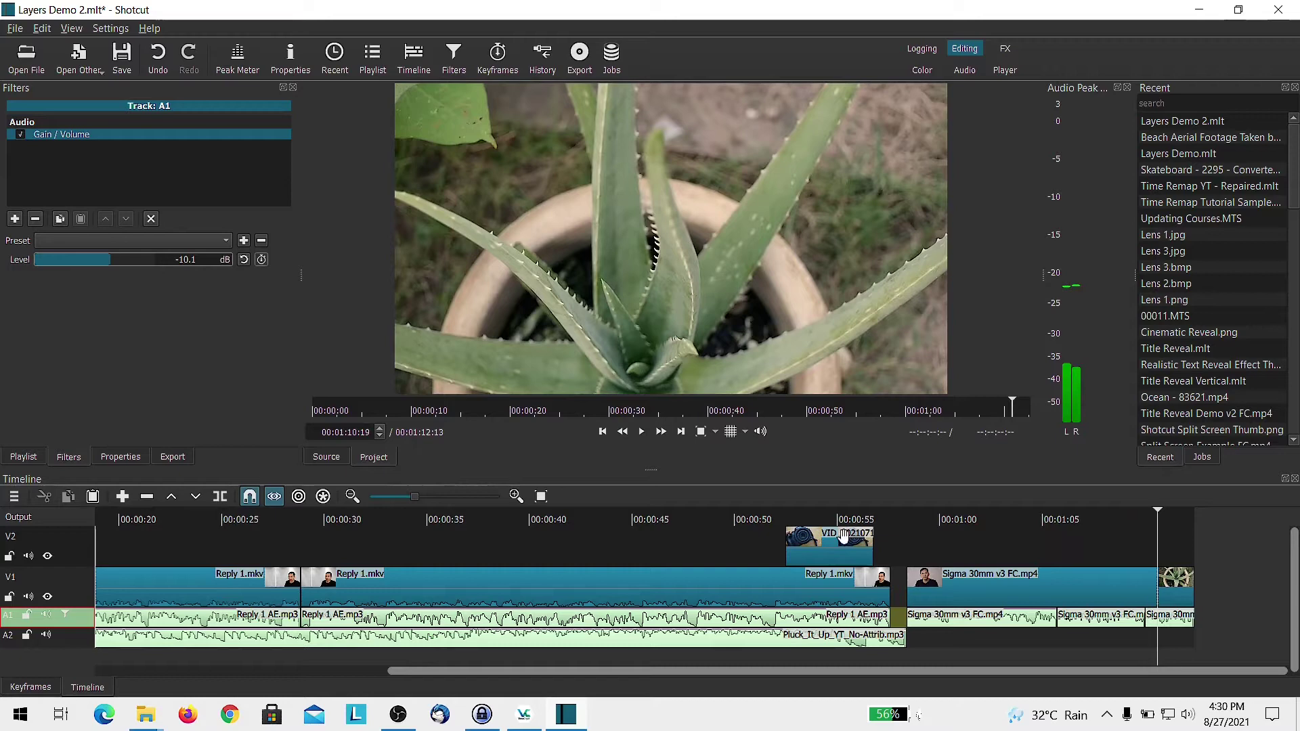
# Move the VID cutaway on V2 to start at about 00:01:05 and play it back.
pyautogui.click(1043, 518)
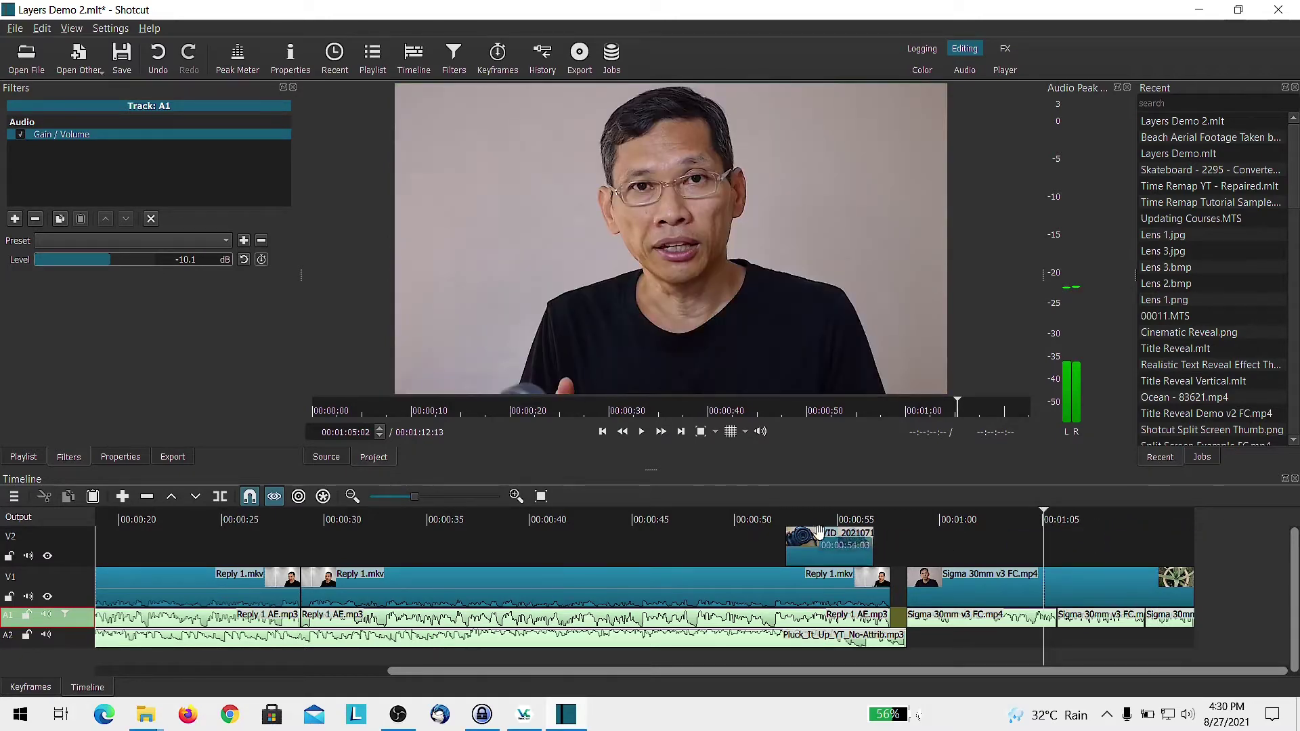
pyautogui.moveTo(819, 534); pyautogui.dragTo(1104, 552)
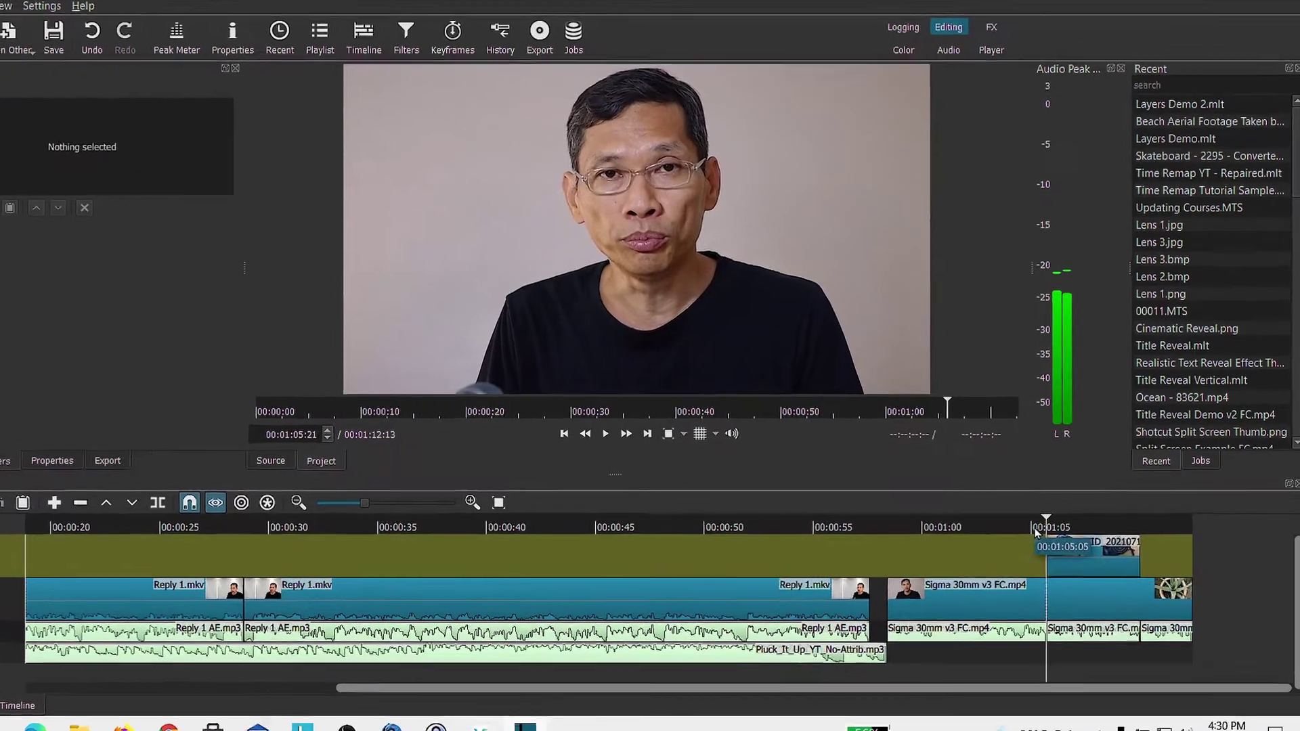
pyautogui.press('space')
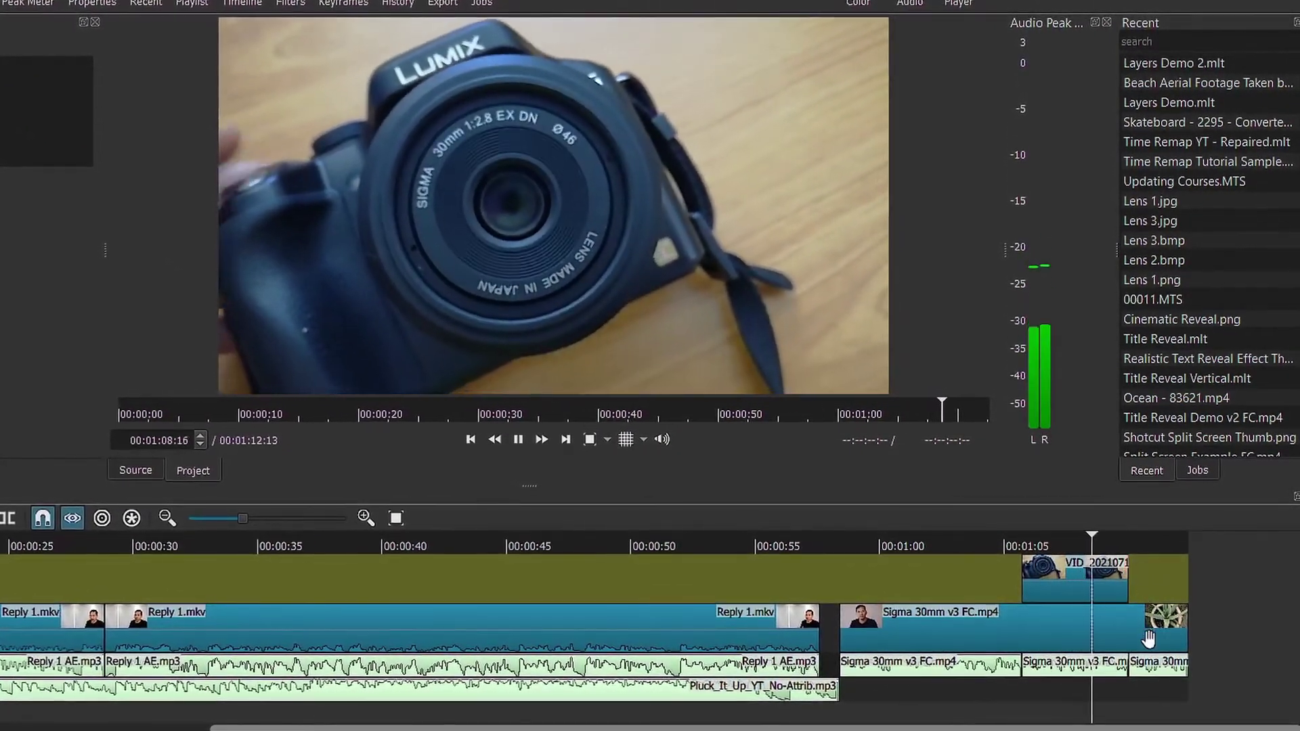
pyautogui.press('space')
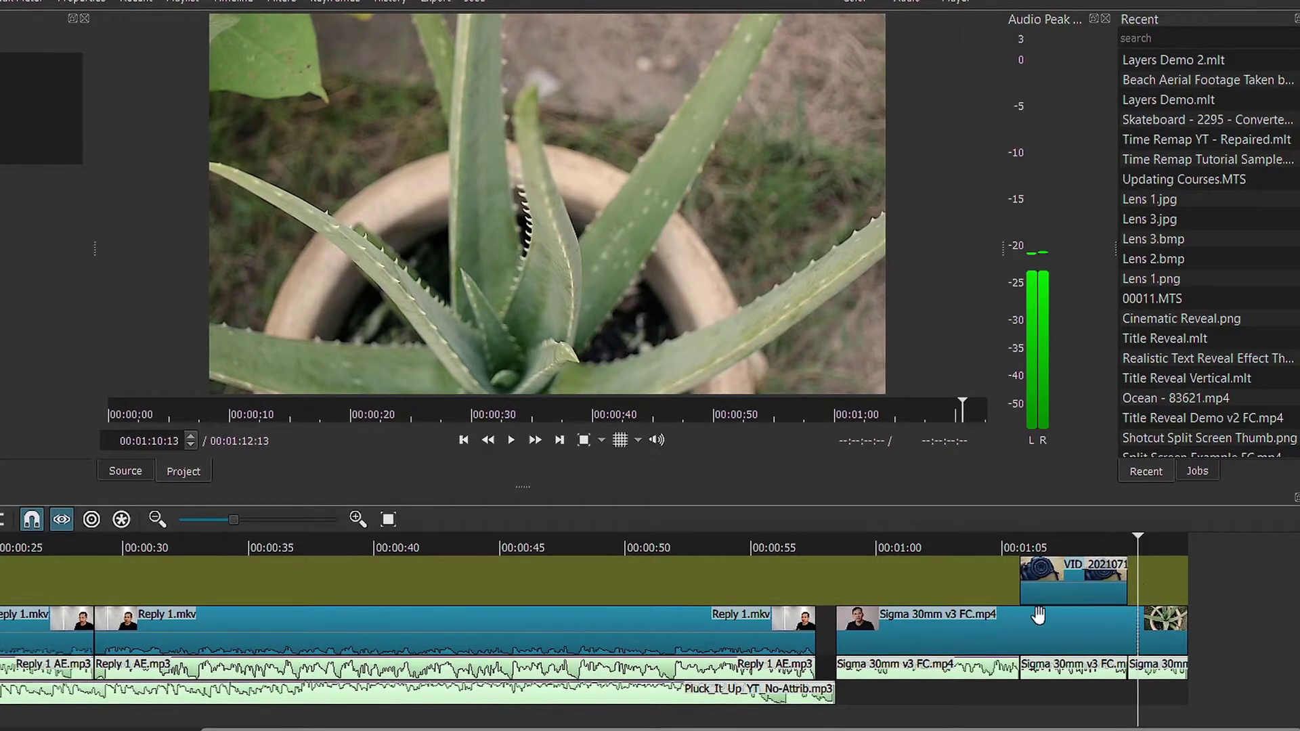
# Split the Sigma clip on V1 at 00:01:05:22 and lift the split-off piece, leaving a gap.
pyautogui.press('j')
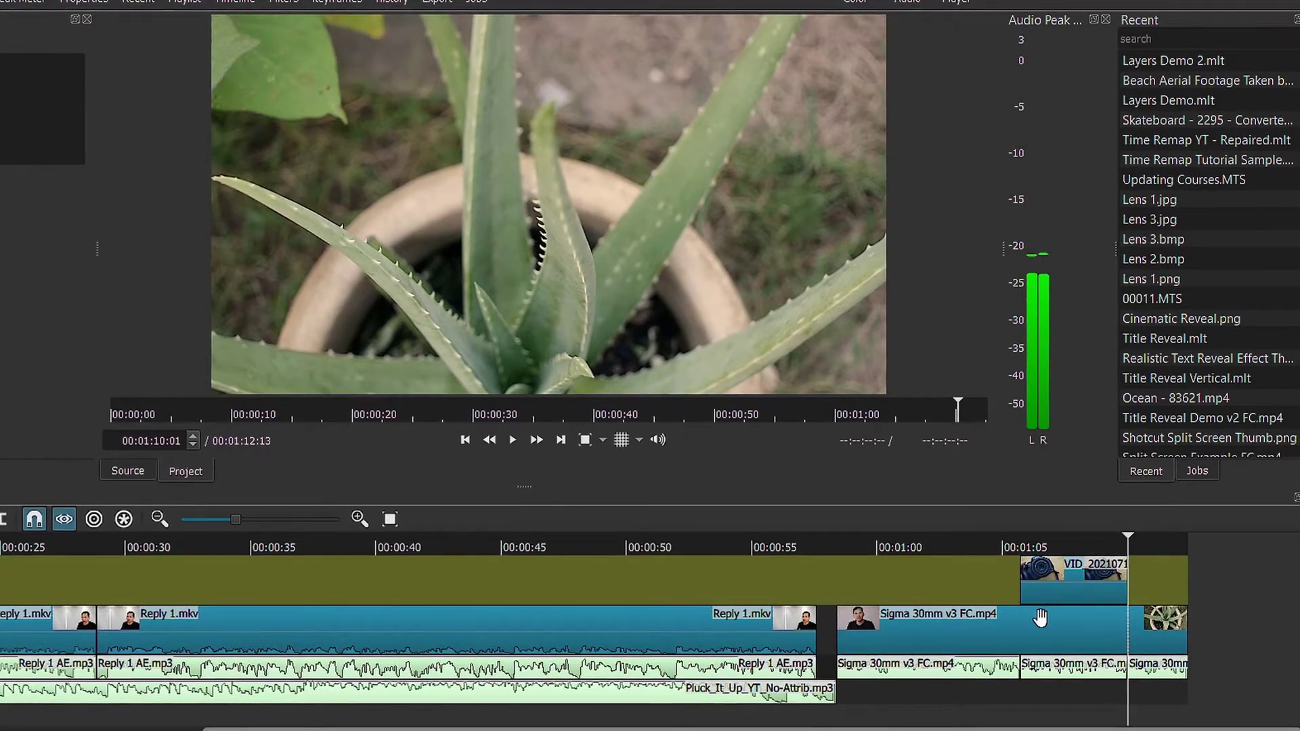
pyautogui.click(1043, 623)
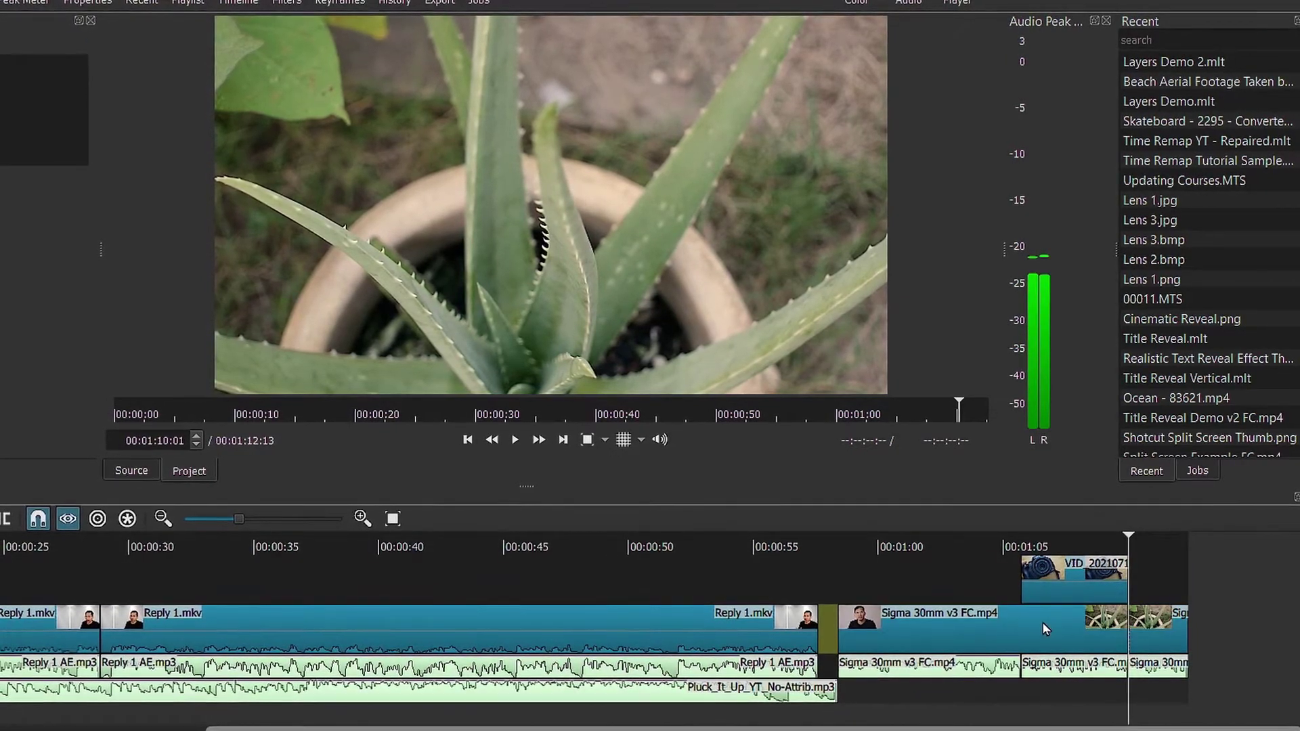
pyautogui.hotkey('alt', 'Left')
pyautogui.press('s')
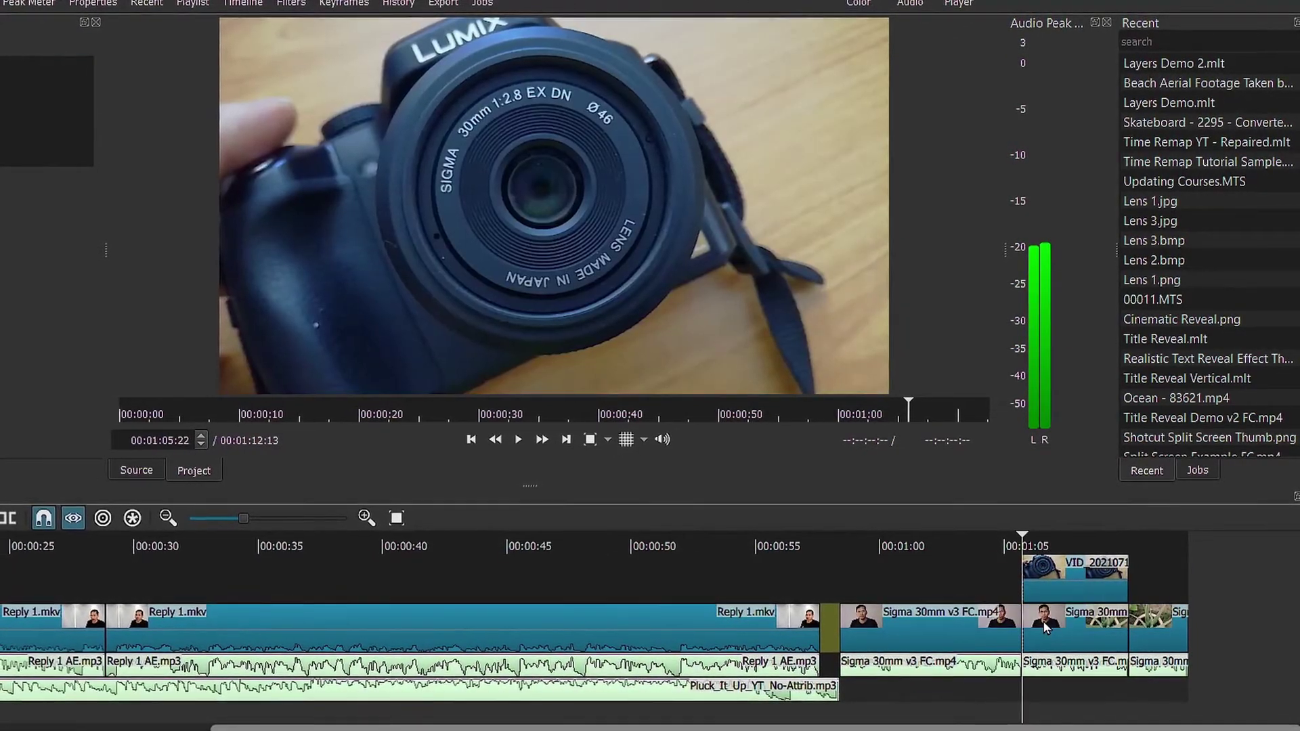
pyautogui.click(1043, 628)
pyautogui.press('z')
# Bring the VID cutaway down into the V1 gap, preview it, and shorten Sigma's end.
pyautogui.moveTo(1051, 571); pyautogui.dragTo(1056, 623)
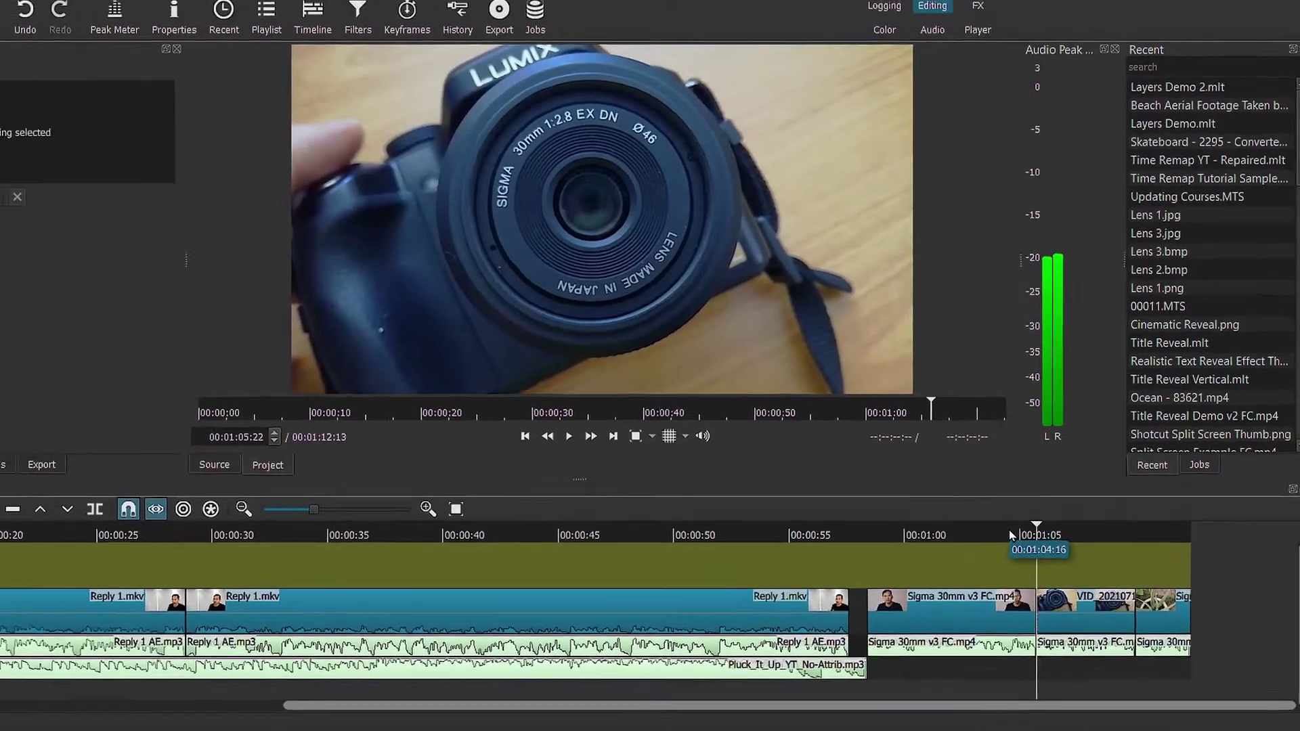
pyautogui.press('space')
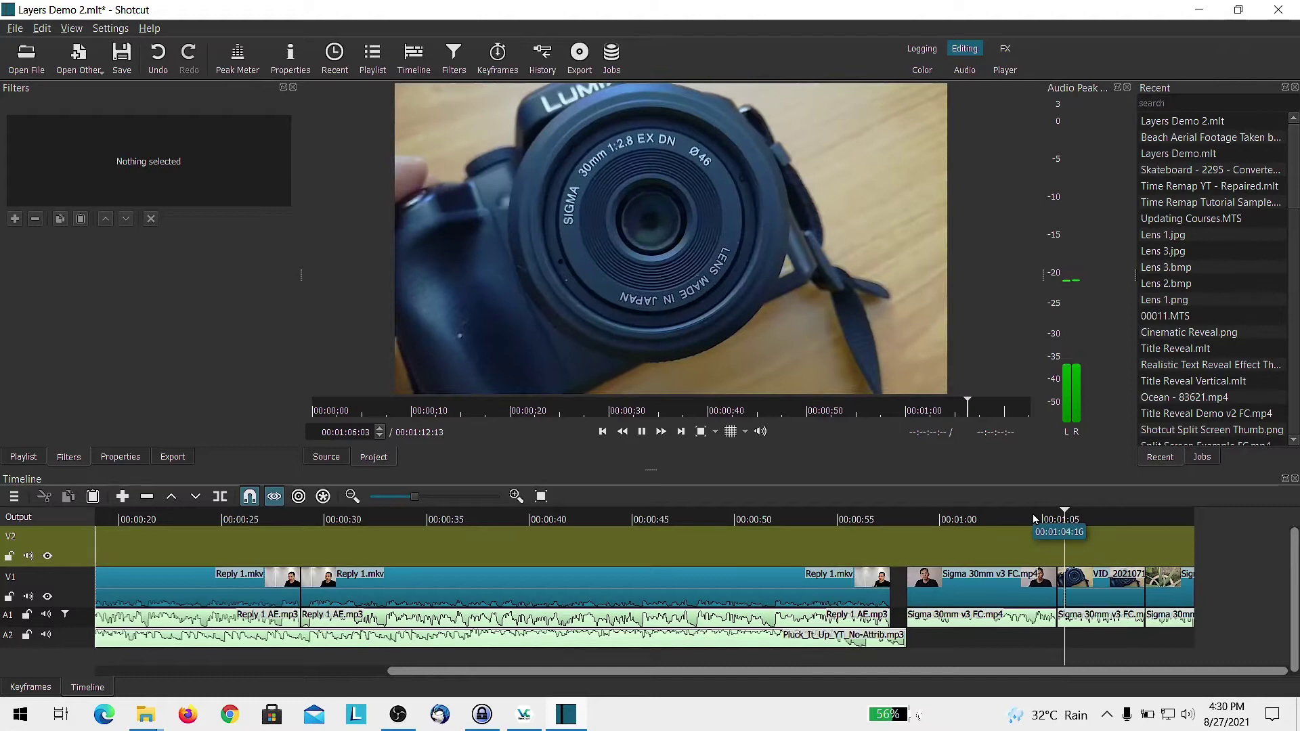
pyautogui.press('space')
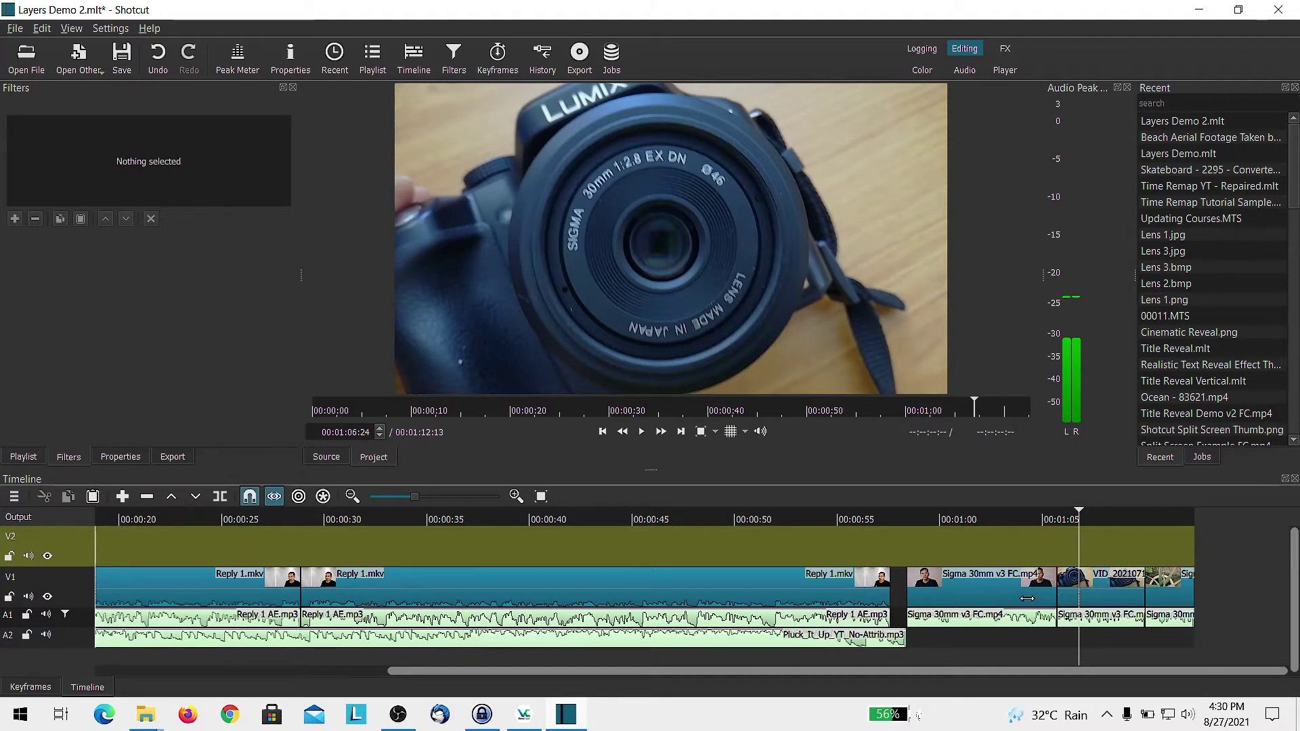
pyautogui.moveTo(1028, 598); pyautogui.dragTo(1009, 596)
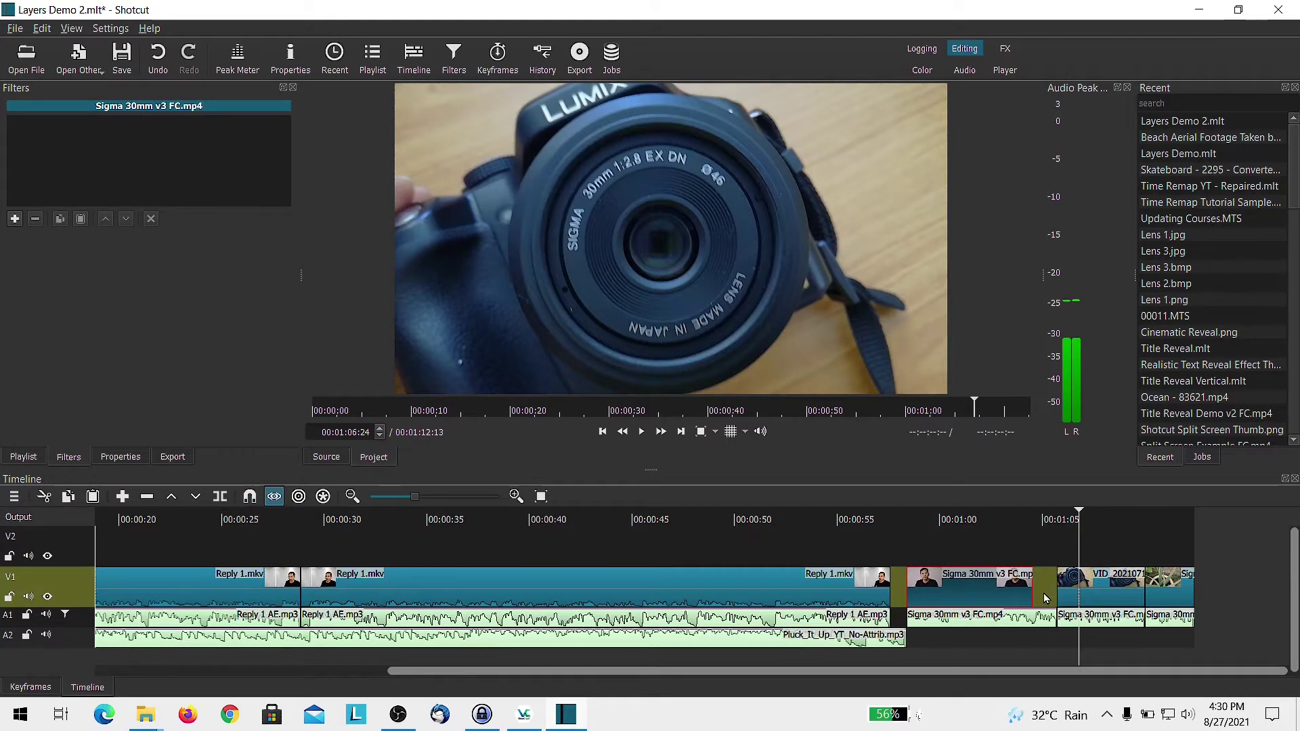
# Extend the VID cutaway's start and end slightly on V1.
pyautogui.click(1088, 589)
pyautogui.moveTo(1058, 589); pyautogui.dragTo(1041, 588)
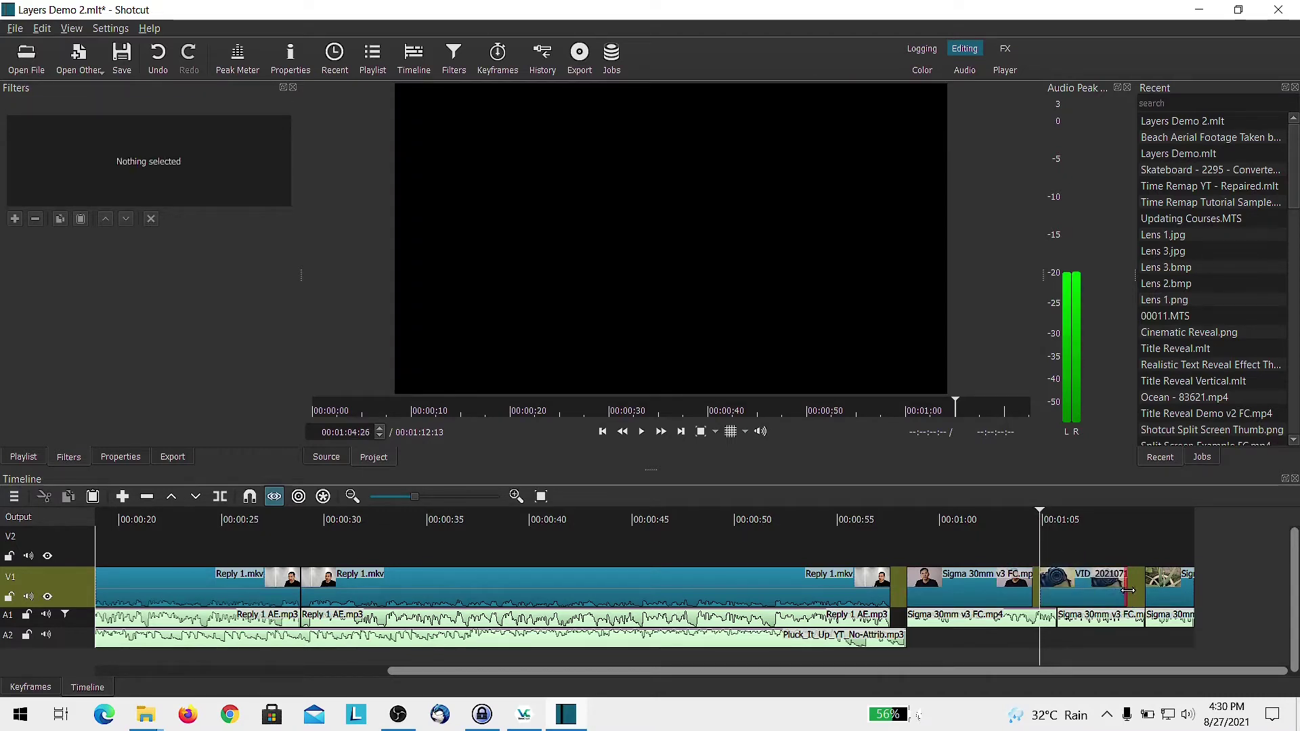
pyautogui.moveTo(1135, 596); pyautogui.dragTo(1140, 591)
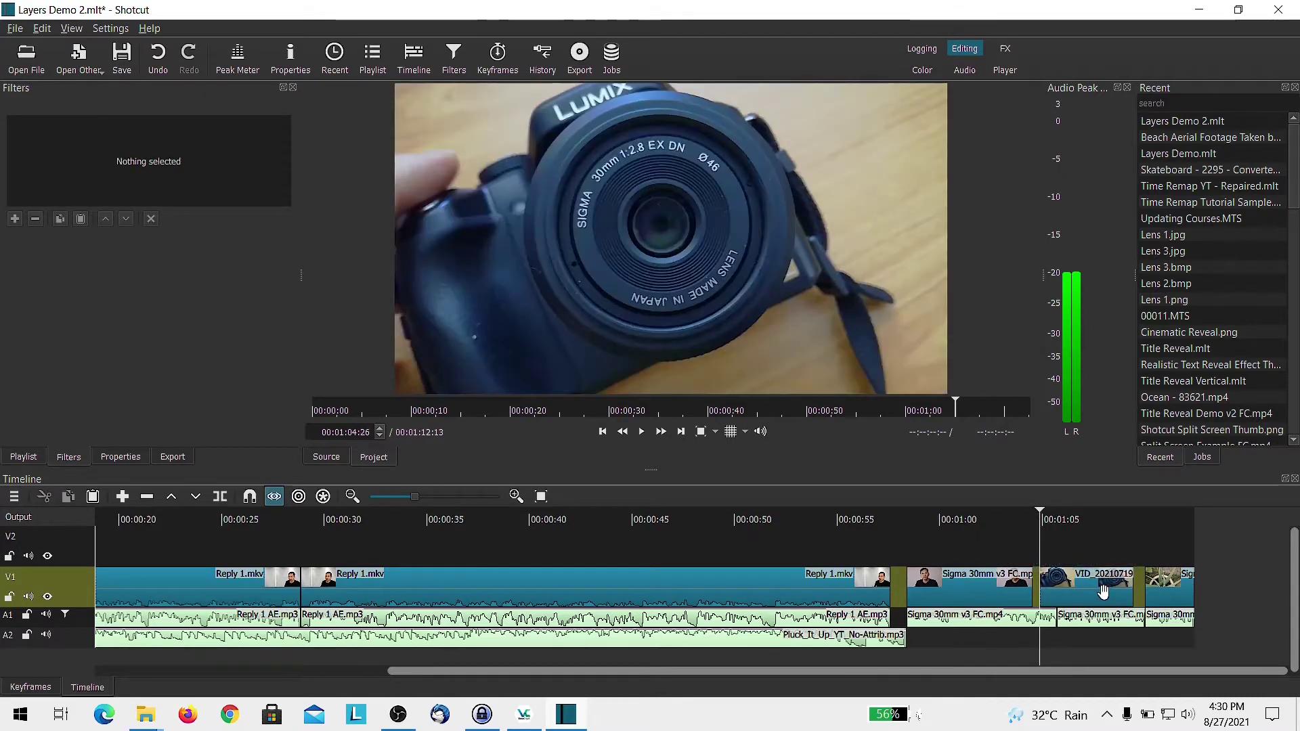
# Lift the VID cutaway off V1 and extend the Sigma clip's end into the gap.
pyautogui.click(1102, 592)
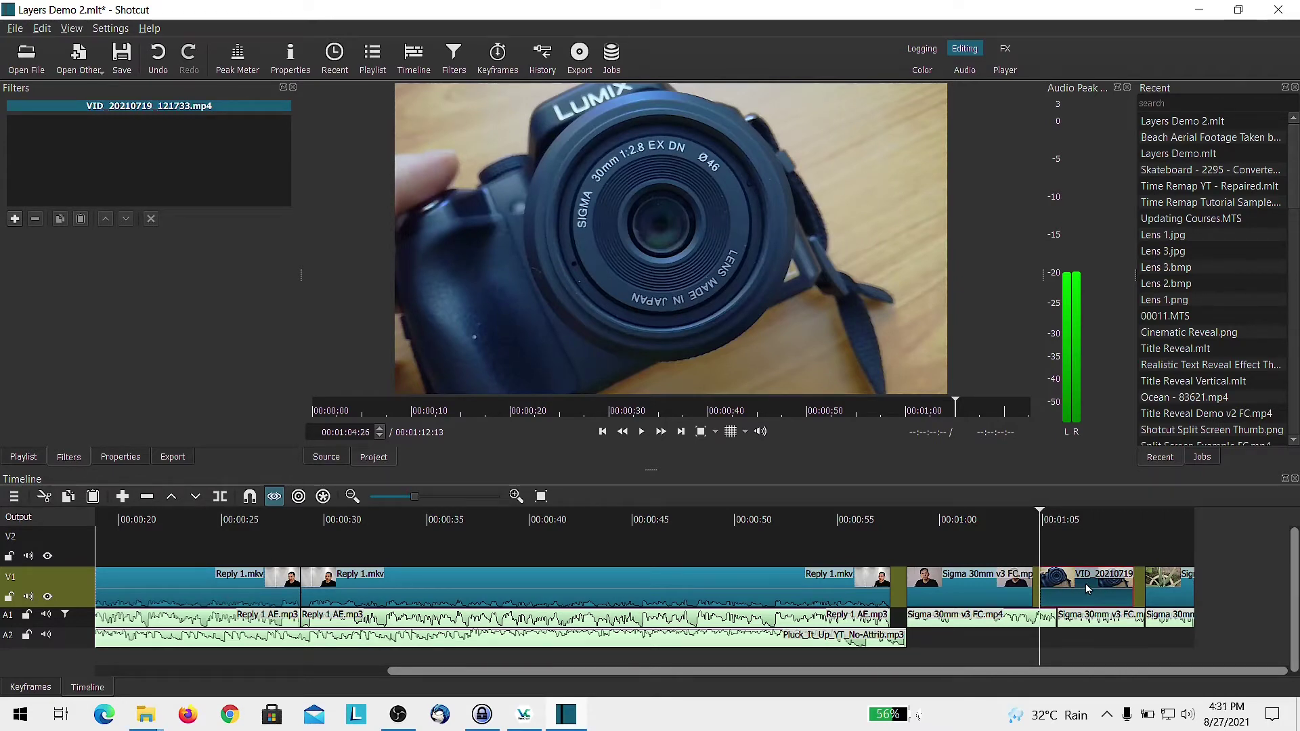
pyautogui.press('Delete')
pyautogui.click(1029, 586)
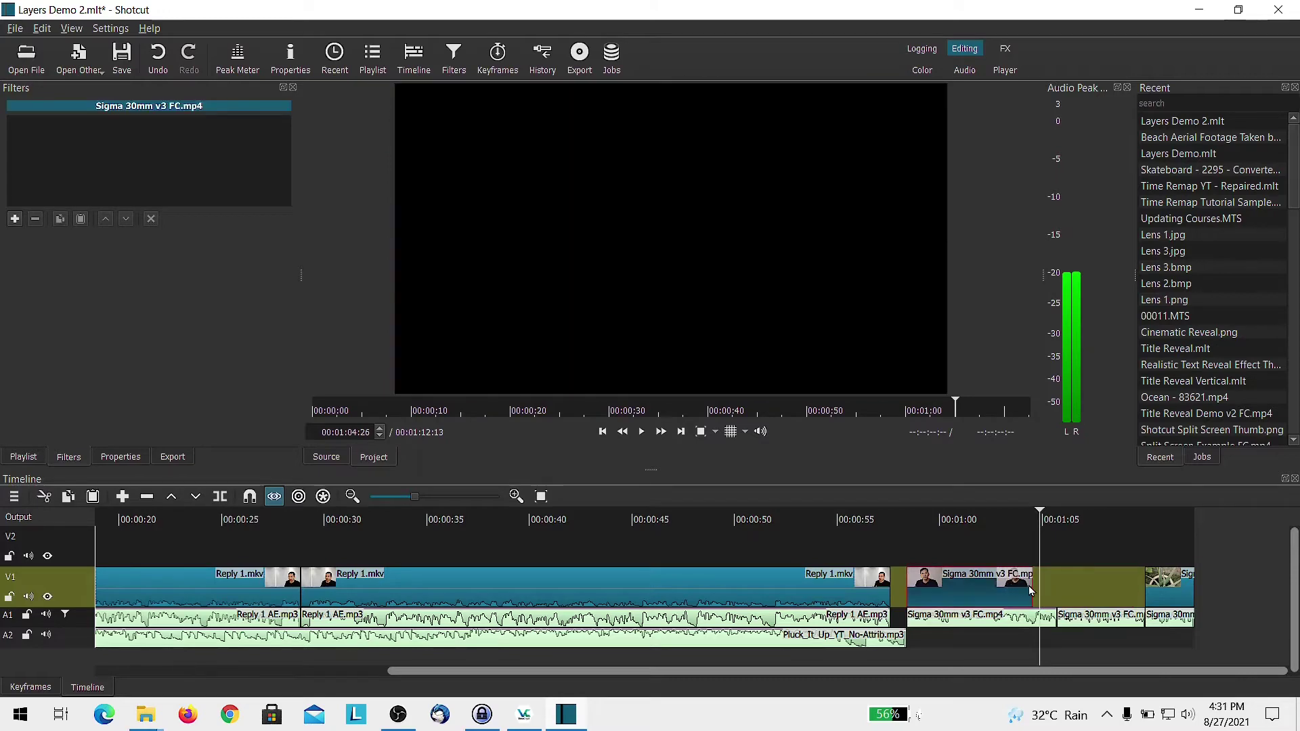
pyautogui.moveTo(1032, 588); pyautogui.dragTo(1061, 589)
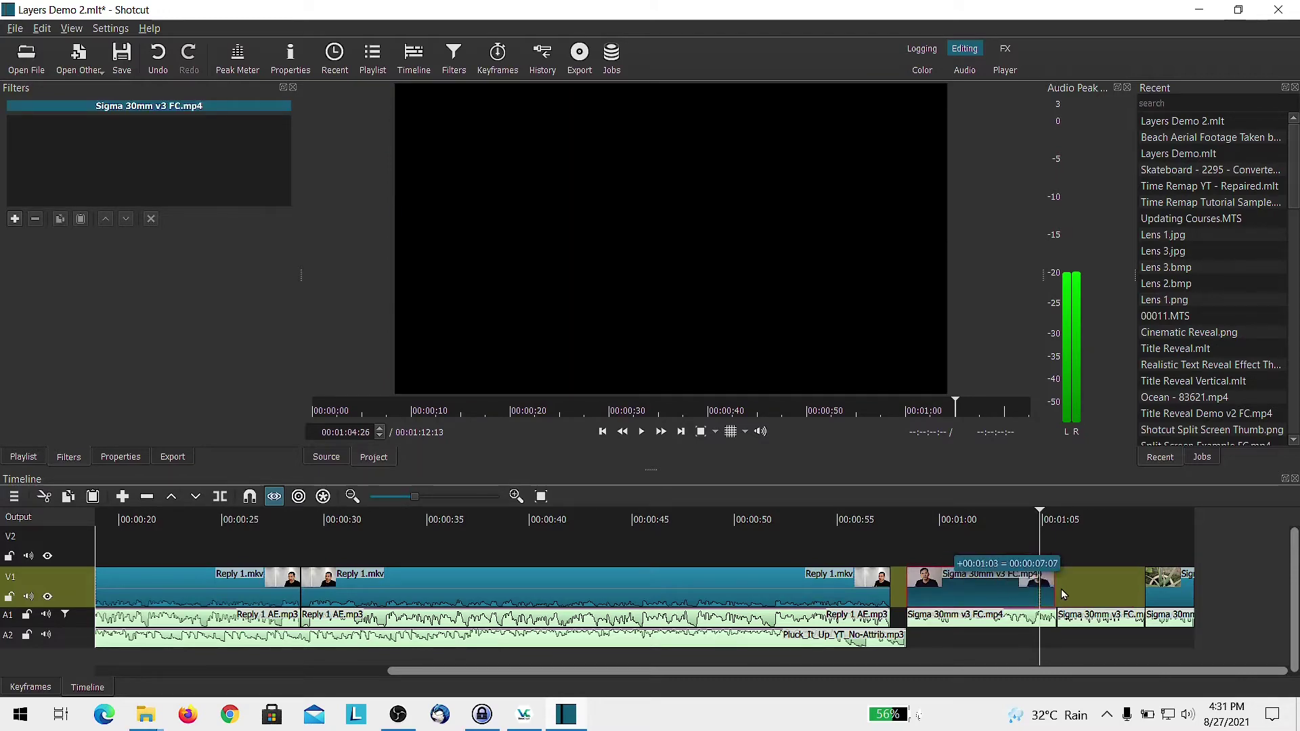
# Trim B Roll 1 Sigma.MTS to 1:12 in the source player and place it on V2 near 00:01:05.
pyautogui.click(23, 458)
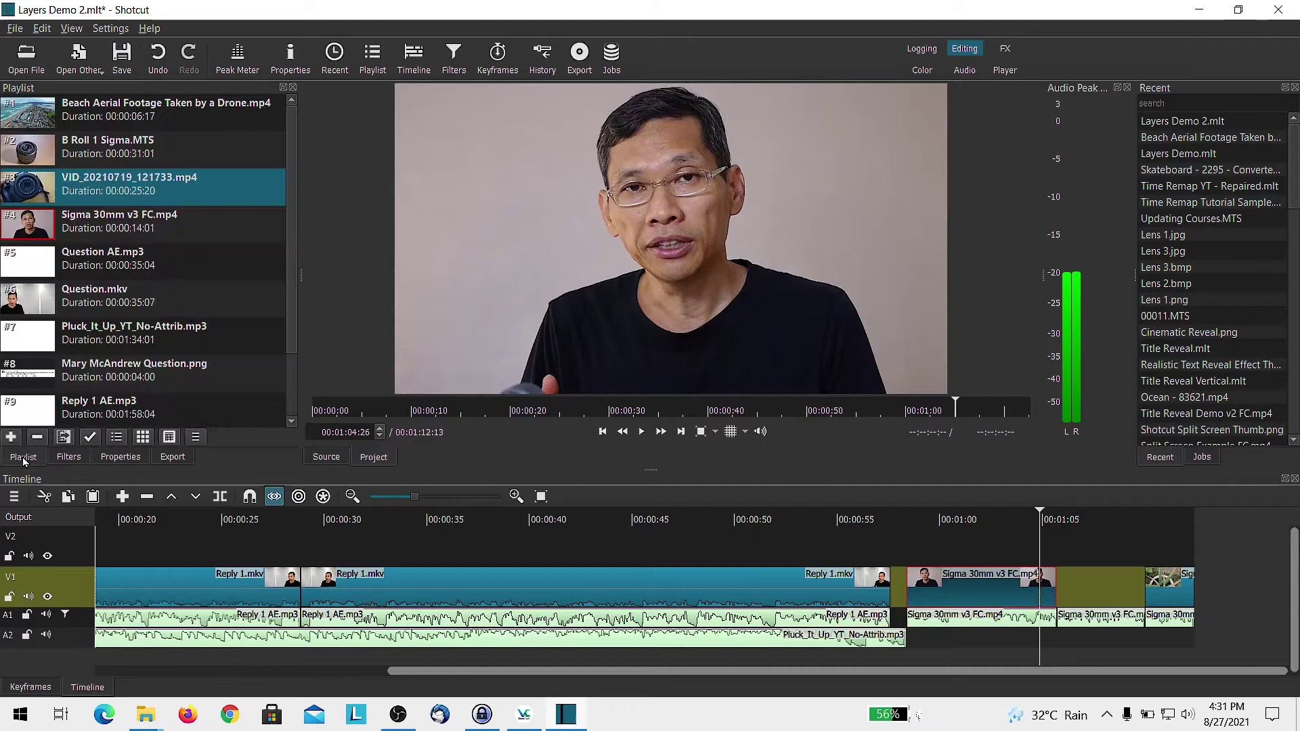
pyautogui.click(25, 155)
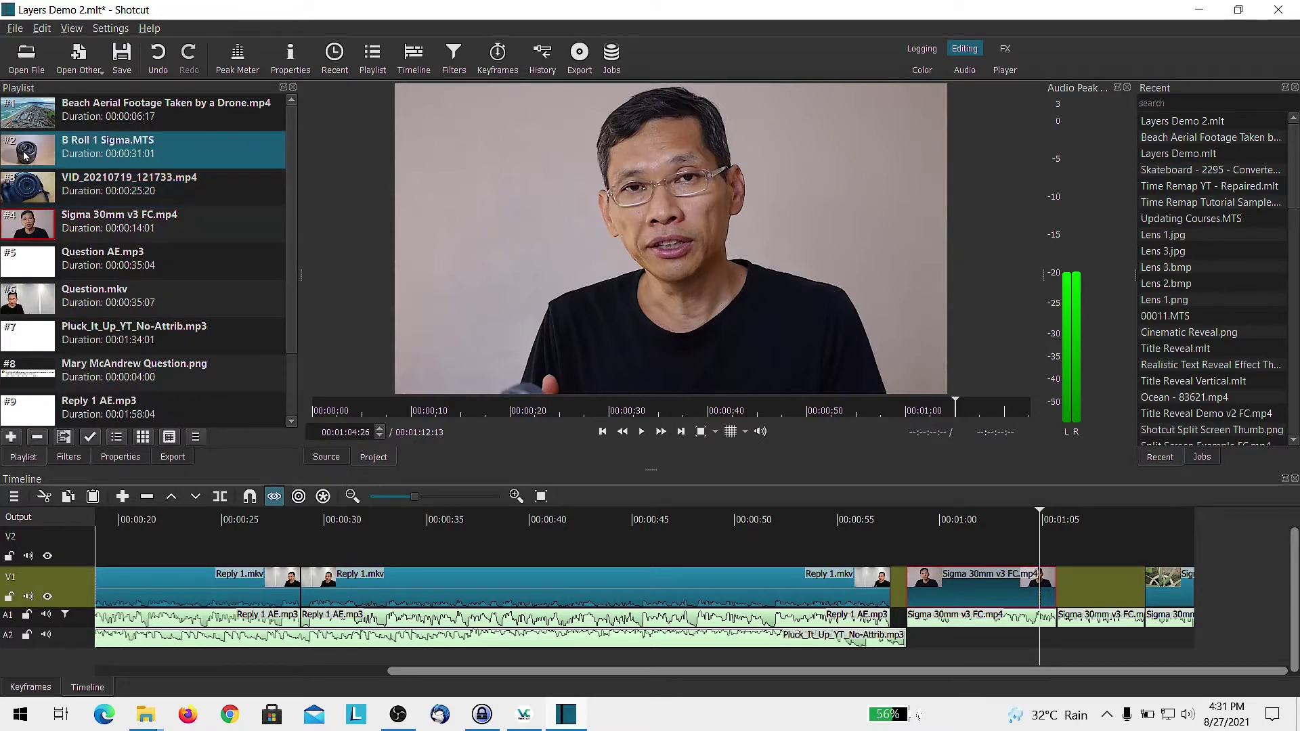
pyautogui.doubleClick(25, 156)
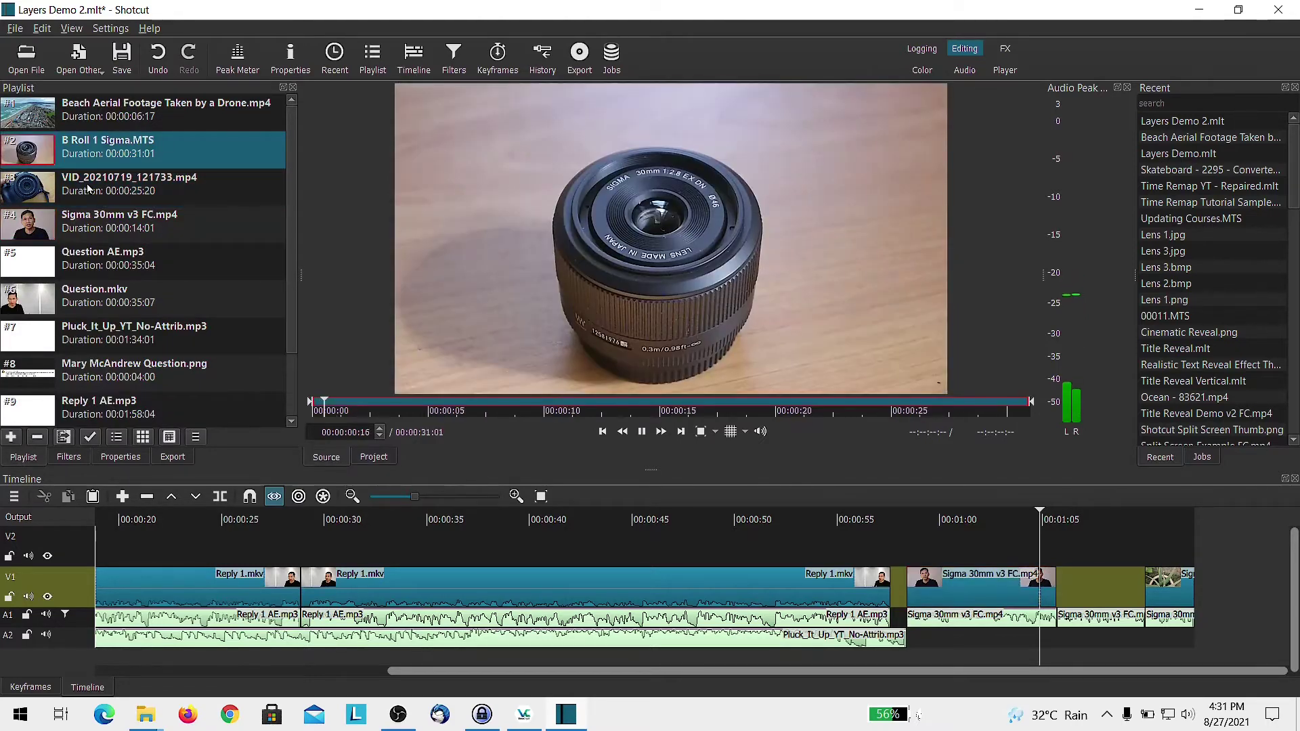
pyautogui.press('o')
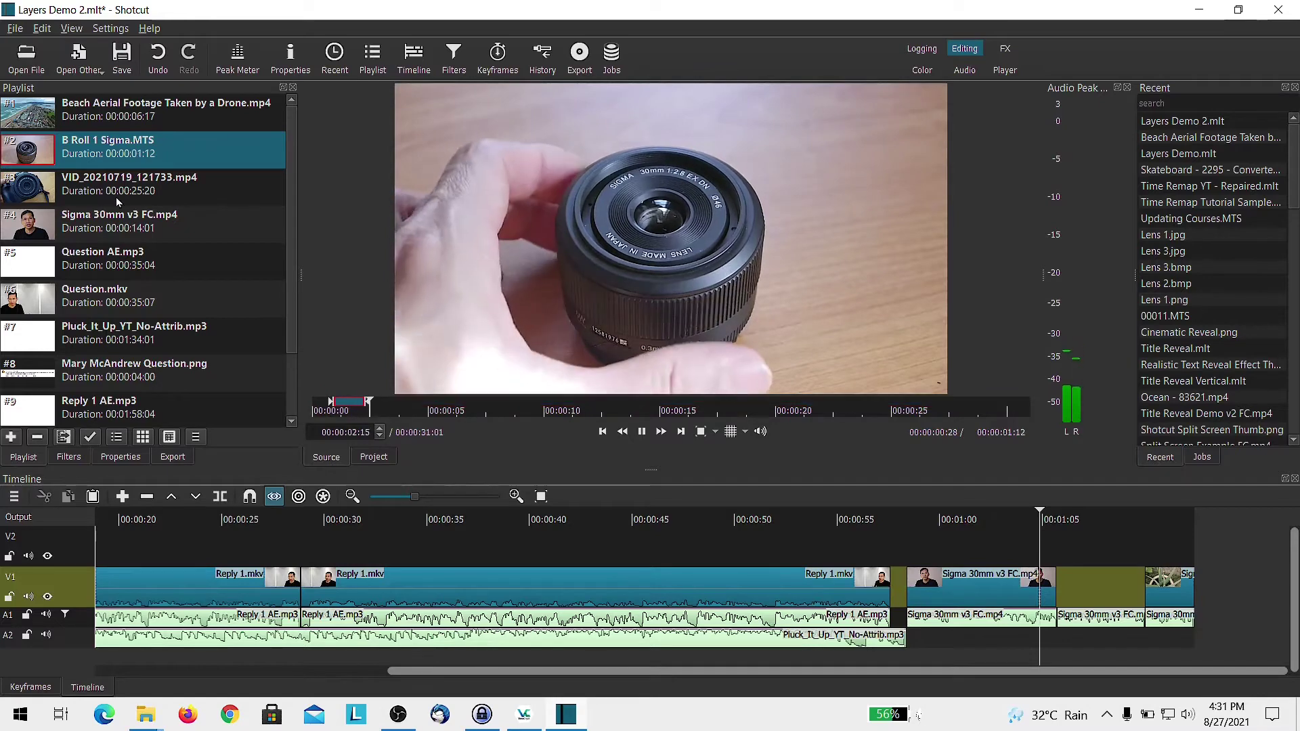
pyautogui.press('space')
pyautogui.moveTo(649, 276); pyautogui.dragTo(1105, 549)
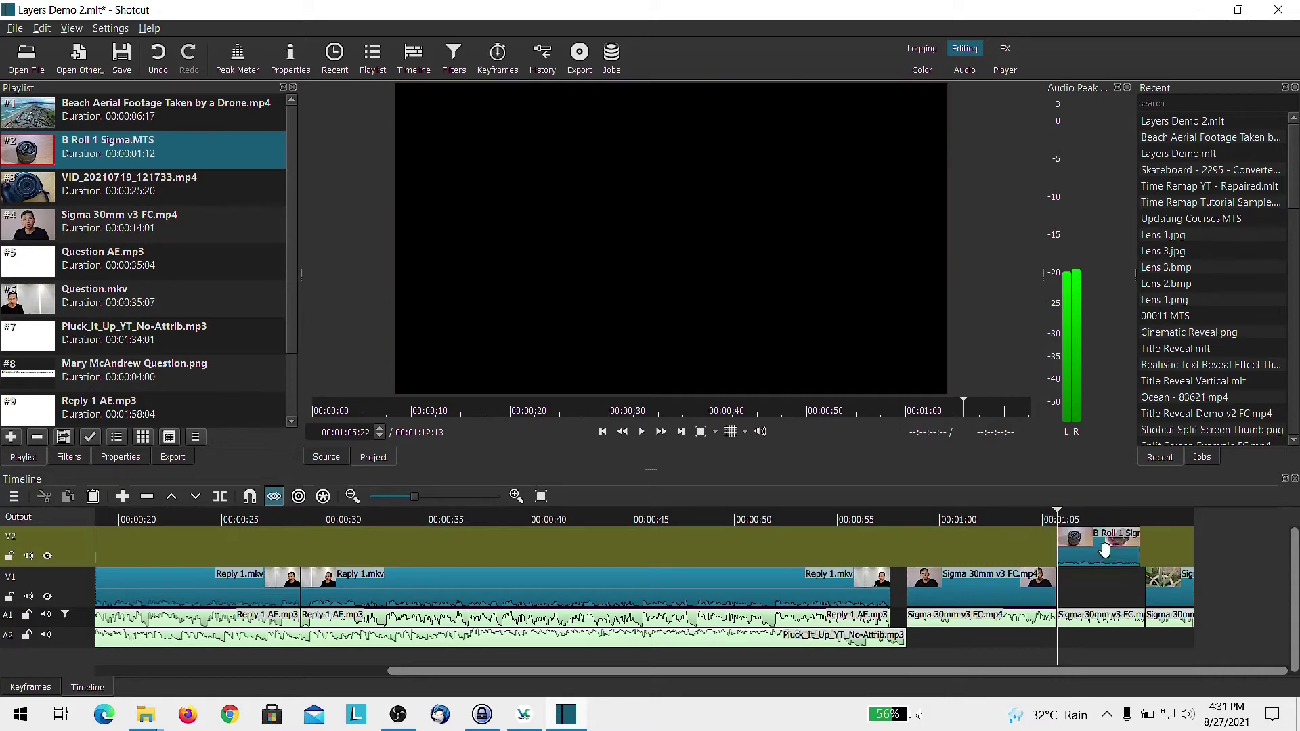
# Lengthen the Sigma clip on V1 to fill the gap and shift the lens B-roll to start near 01:05.
pyautogui.click(1064, 596)
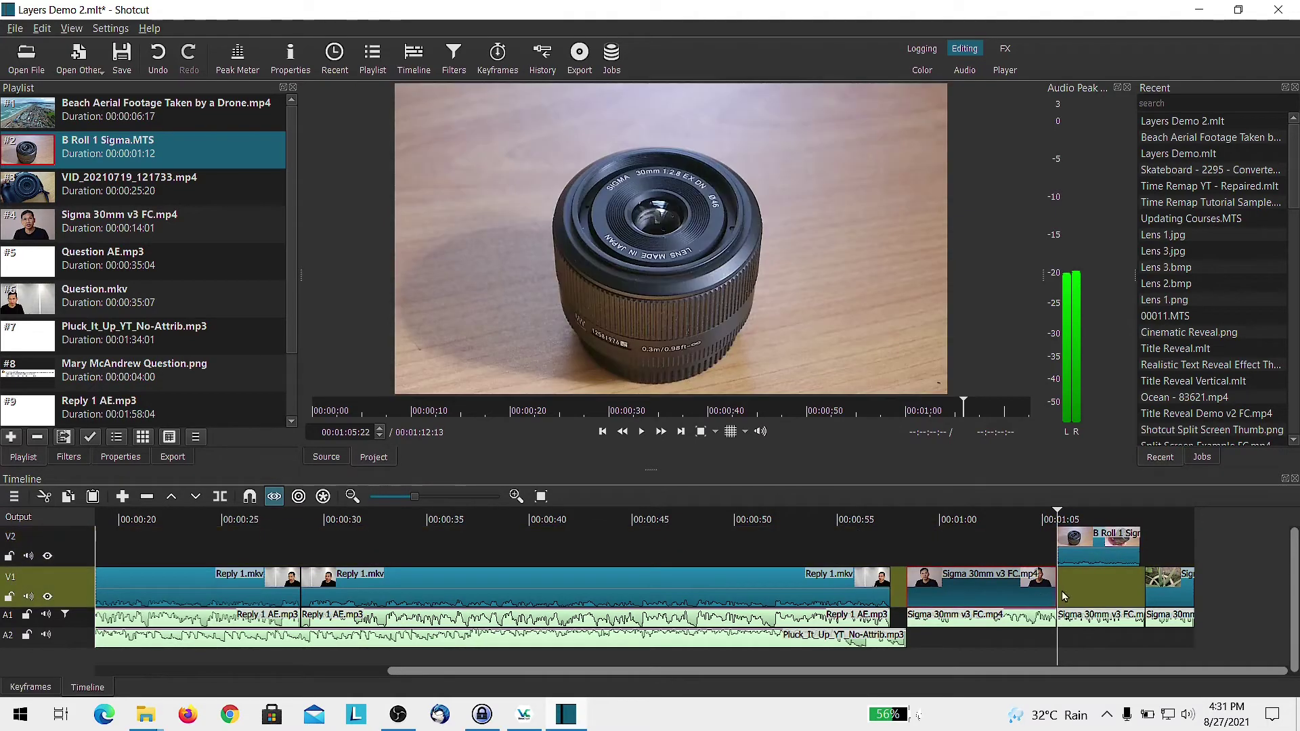
pyautogui.click(1024, 526)
pyautogui.moveTo(1055, 594); pyautogui.dragTo(1145, 594)
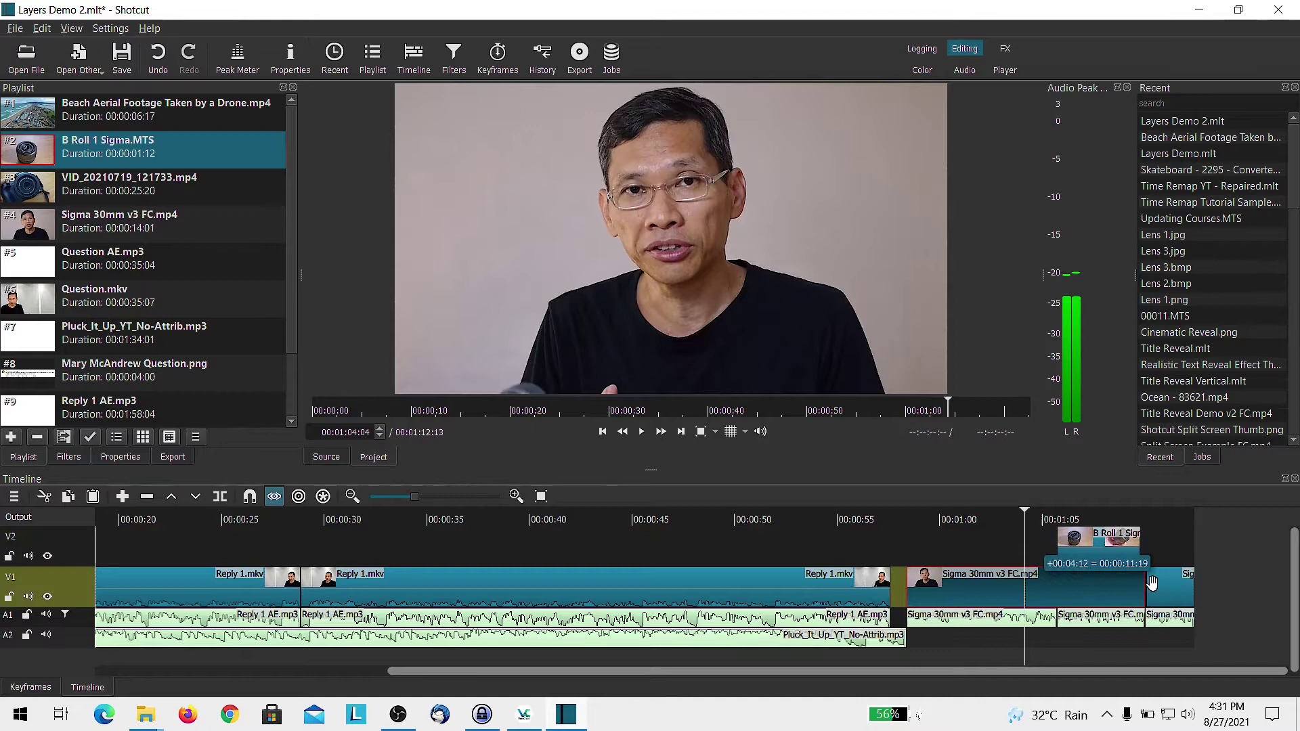
pyautogui.click(1050, 527)
pyautogui.press('space')
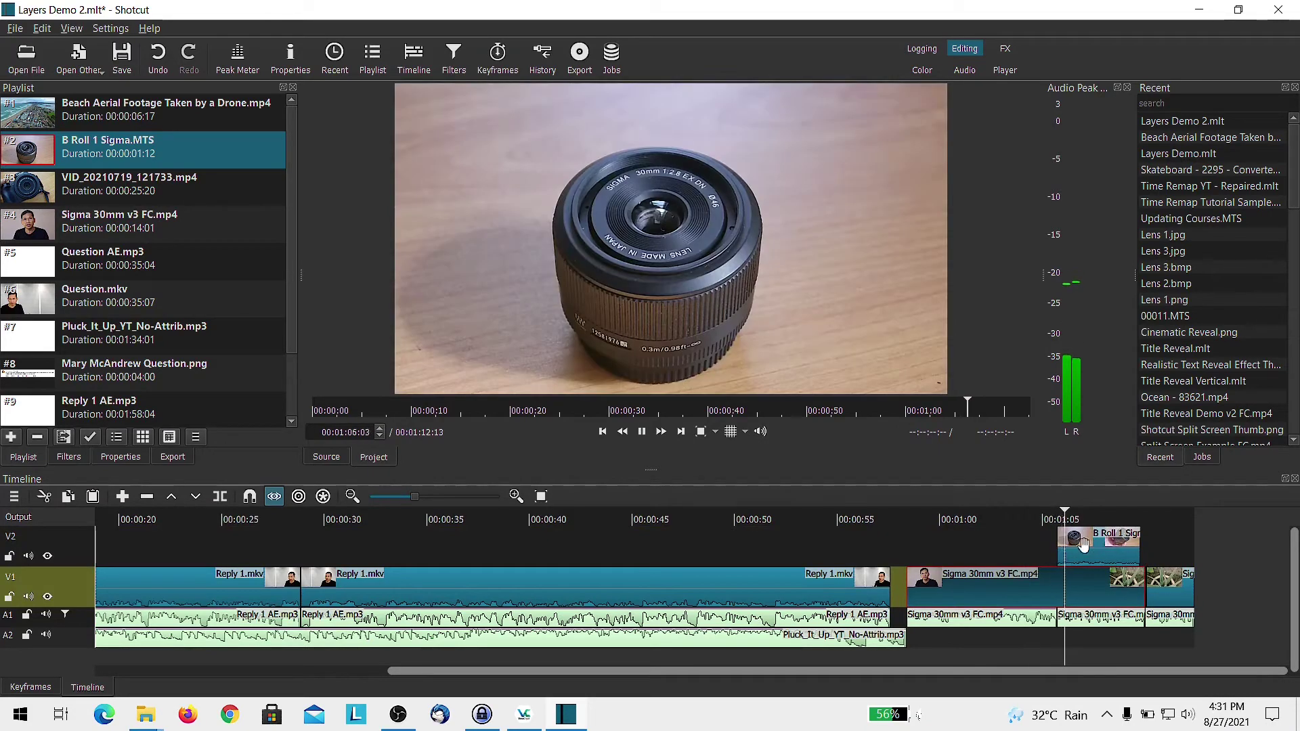
pyautogui.press('space')
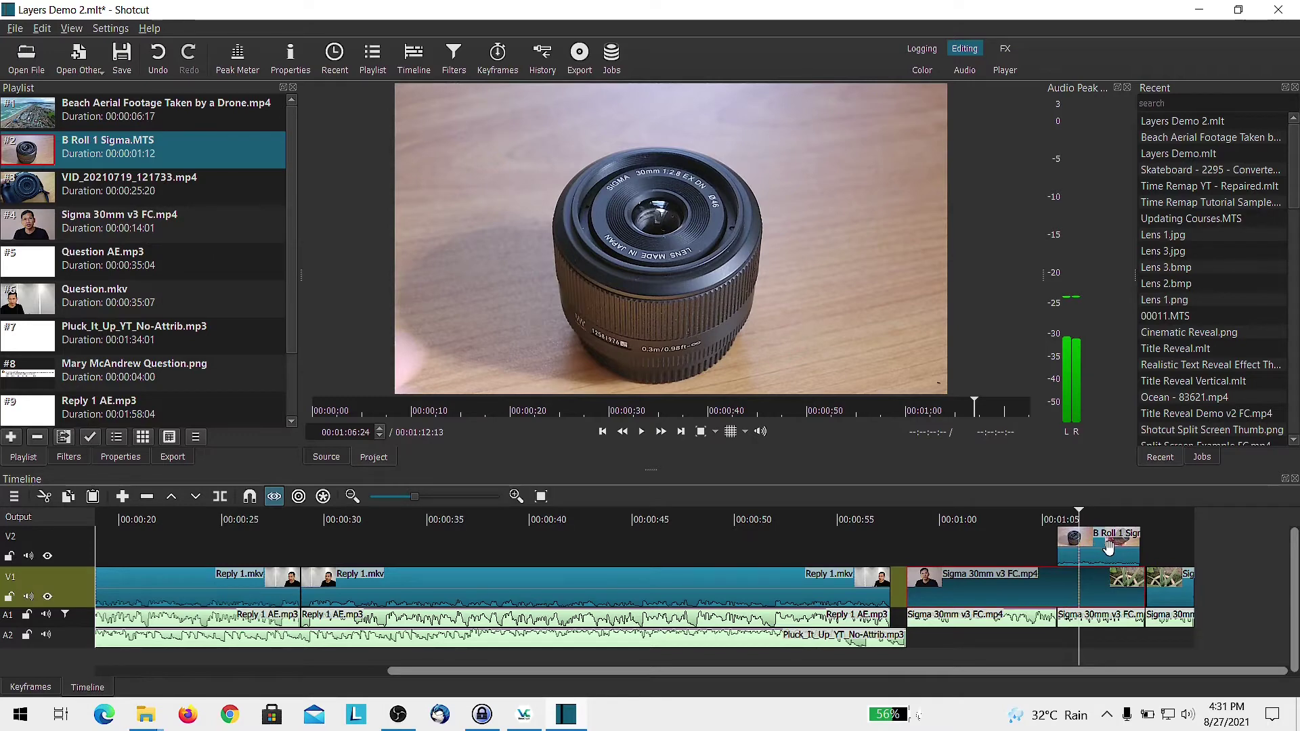
pyautogui.moveTo(1109, 547); pyautogui.dragTo(1091, 548)
pyautogui.press('space')
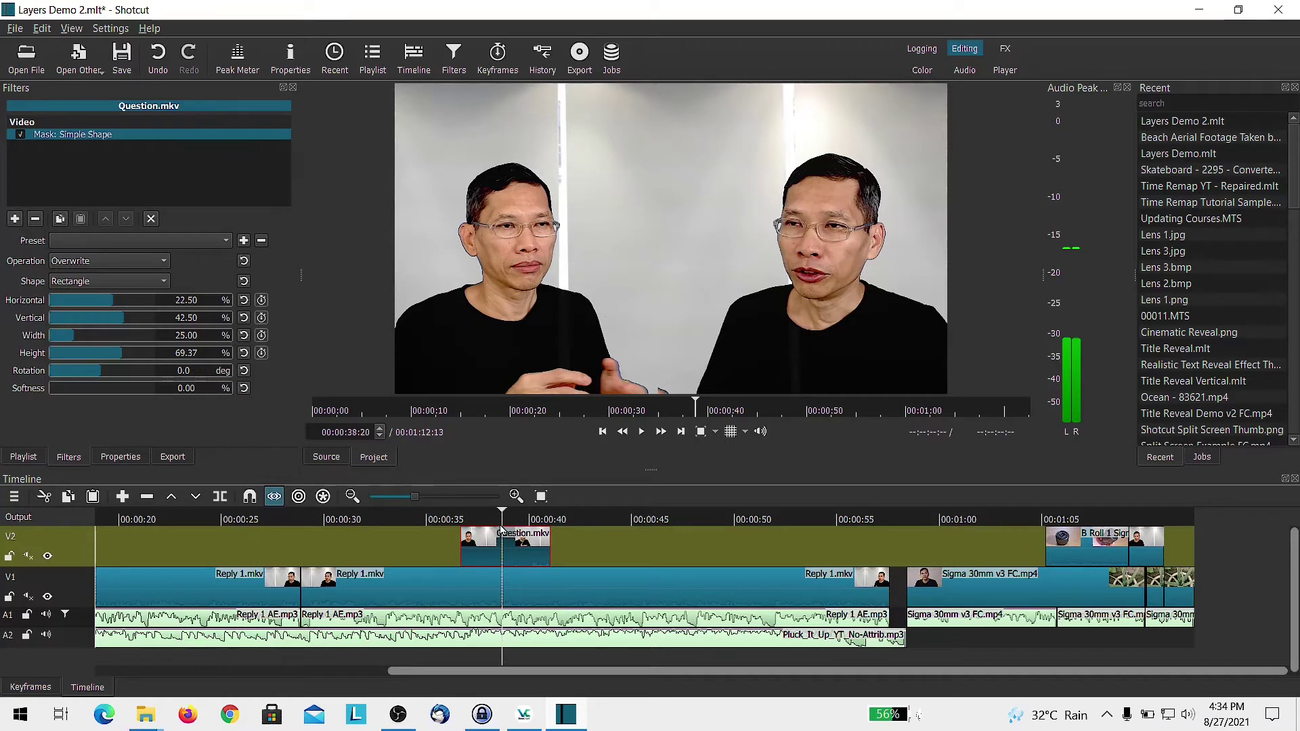
# Park the playhead at 00:00:38:24 and preview the Question.mkv split-screen.
pyautogui.click(498, 516)
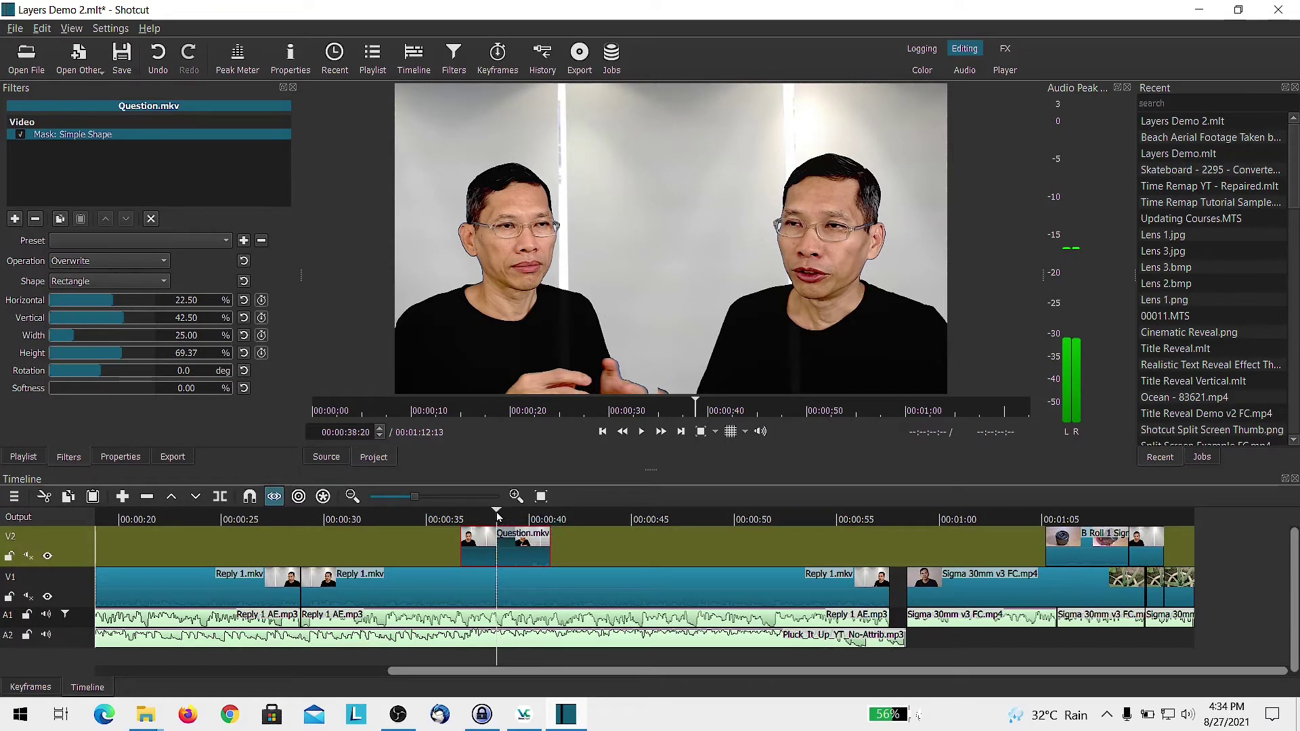
pyautogui.moveTo(498, 516); pyautogui.dragTo(504, 516)
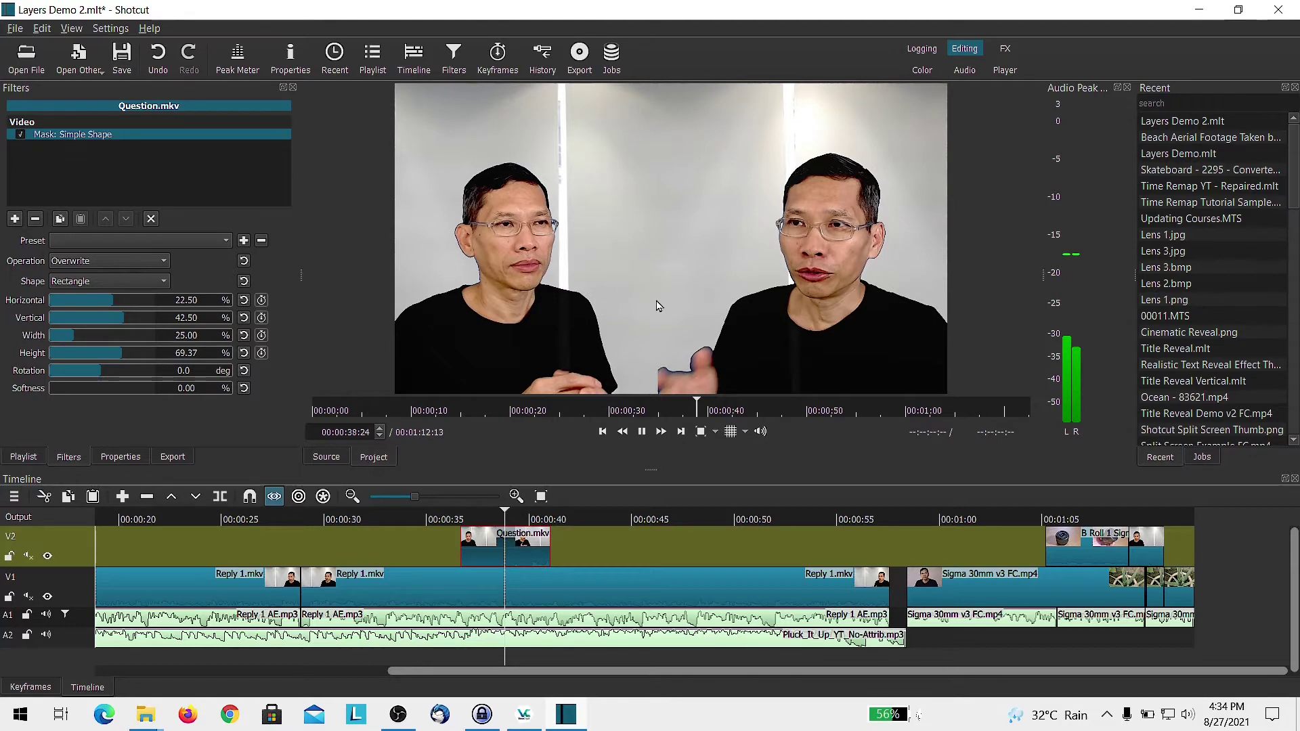
pyautogui.press('space')
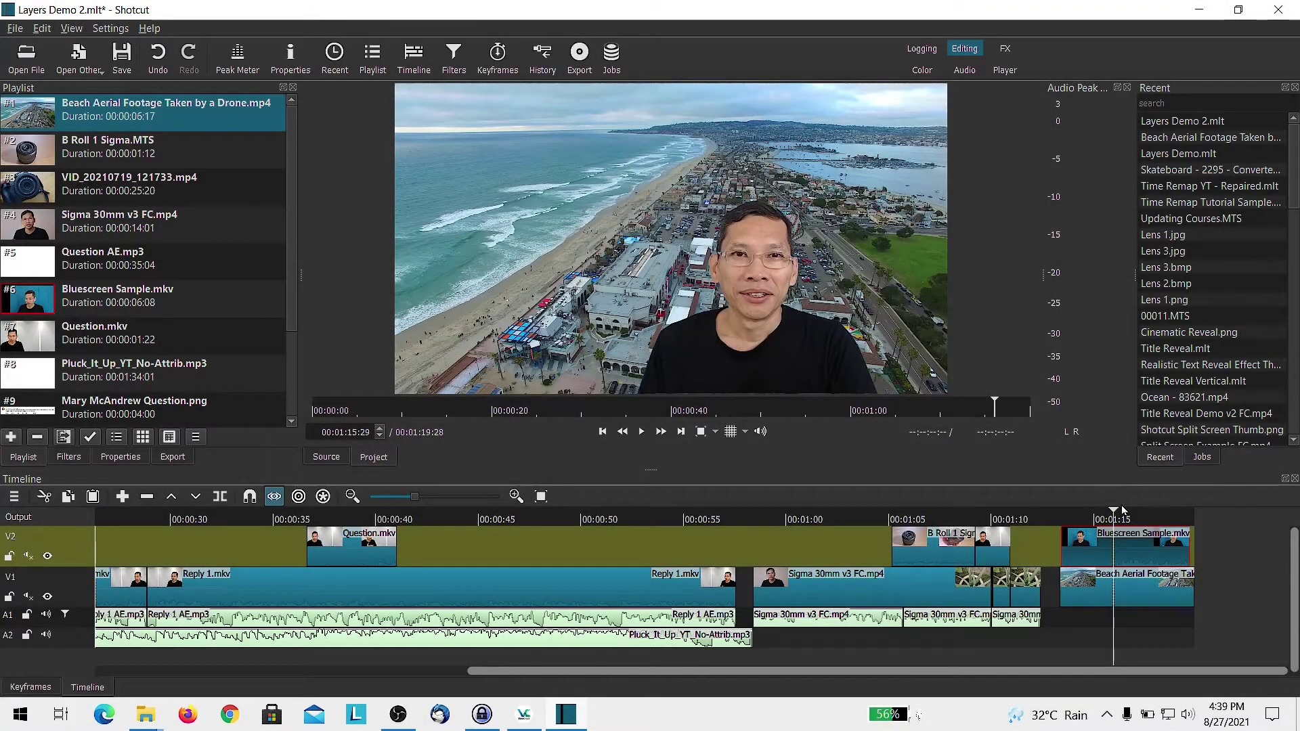
pyautogui.moveTo(1106, 519); pyautogui.dragTo(1091, 516)
pyautogui.press('space')
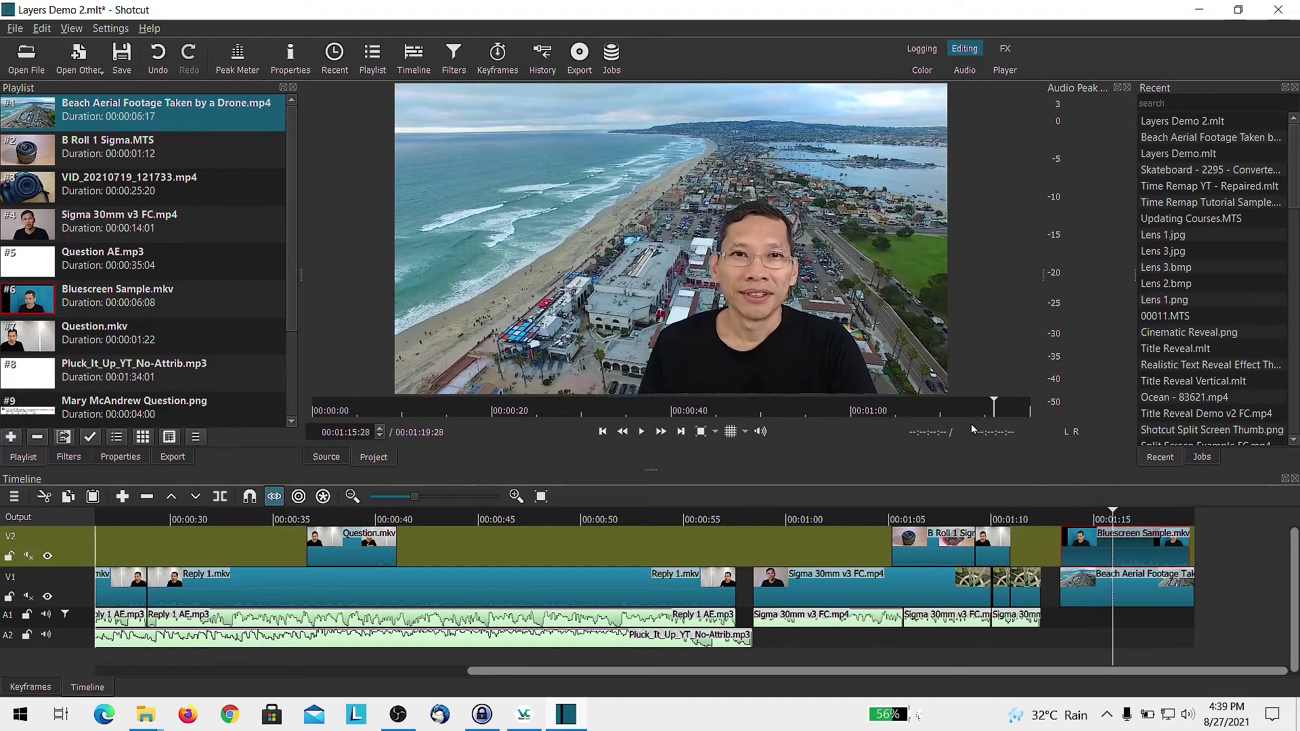
pyautogui.click(47, 559)
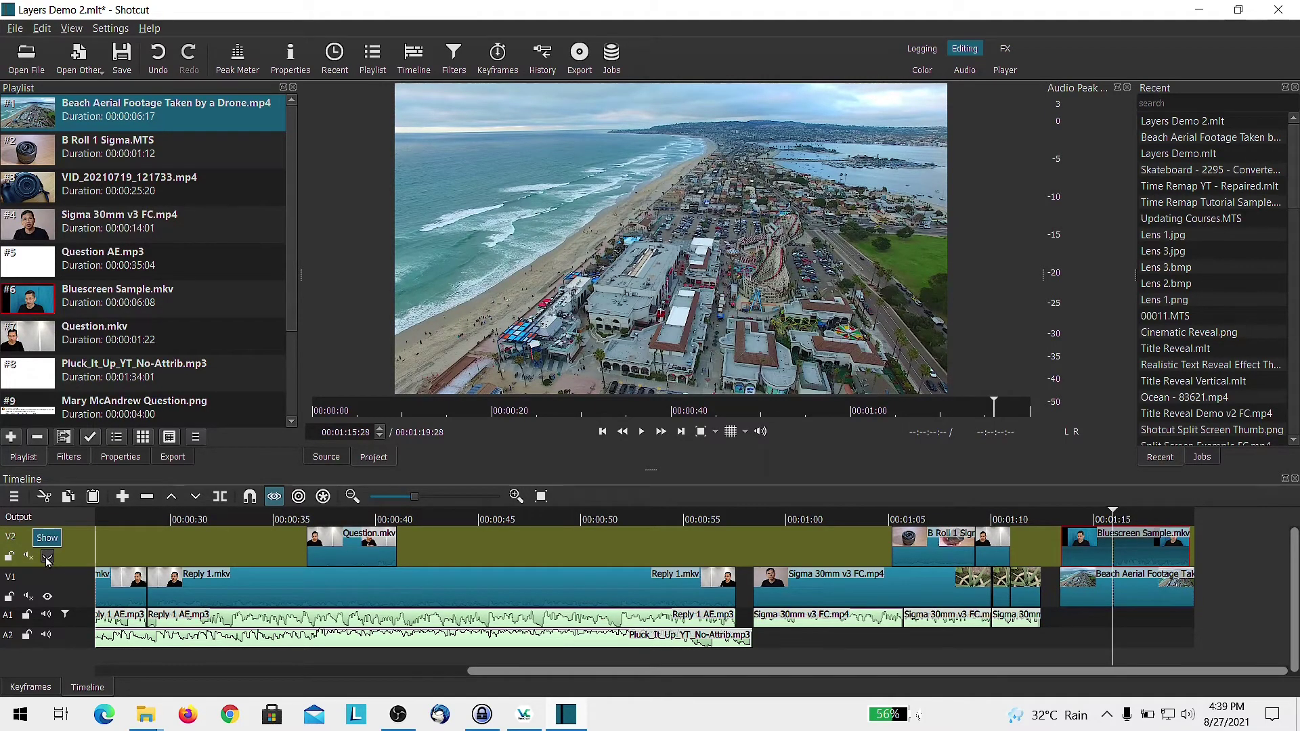
pyautogui.click(47, 558)
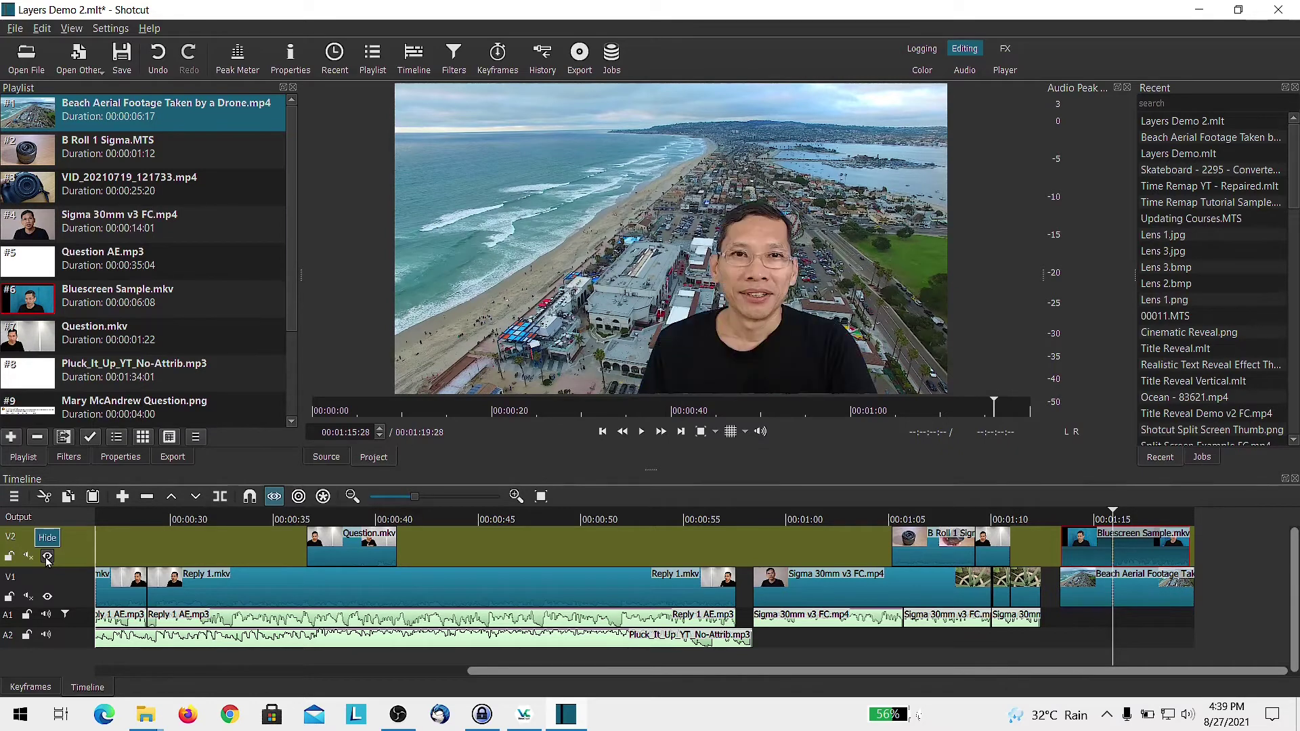
pyautogui.click(68, 457)
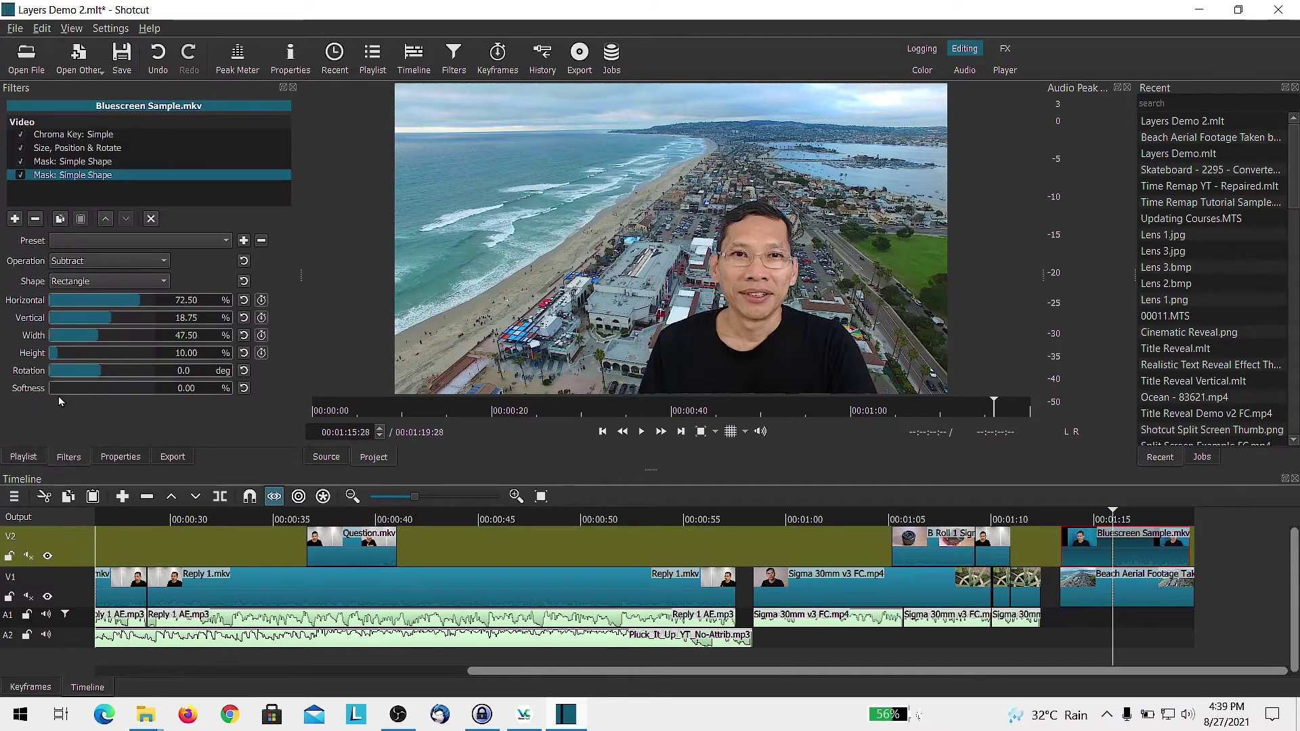
pyautogui.click(19, 136)
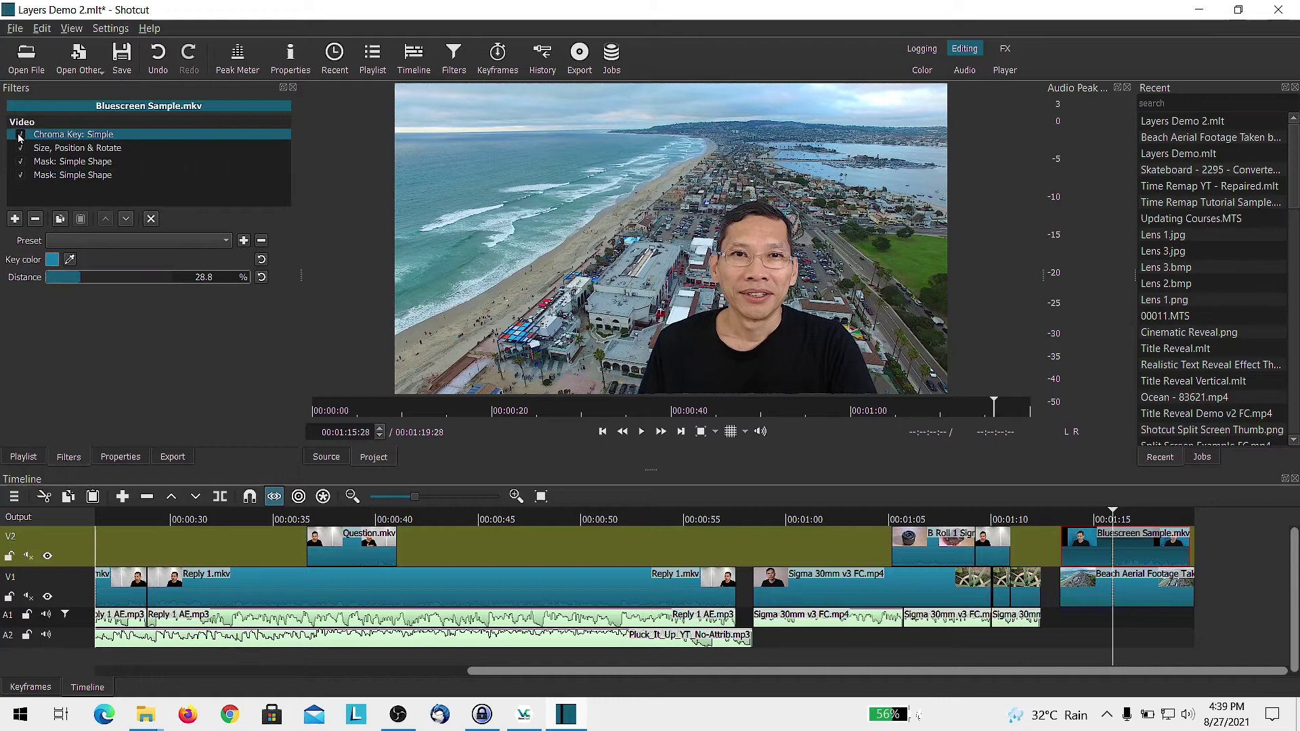
pyautogui.click(21, 136)
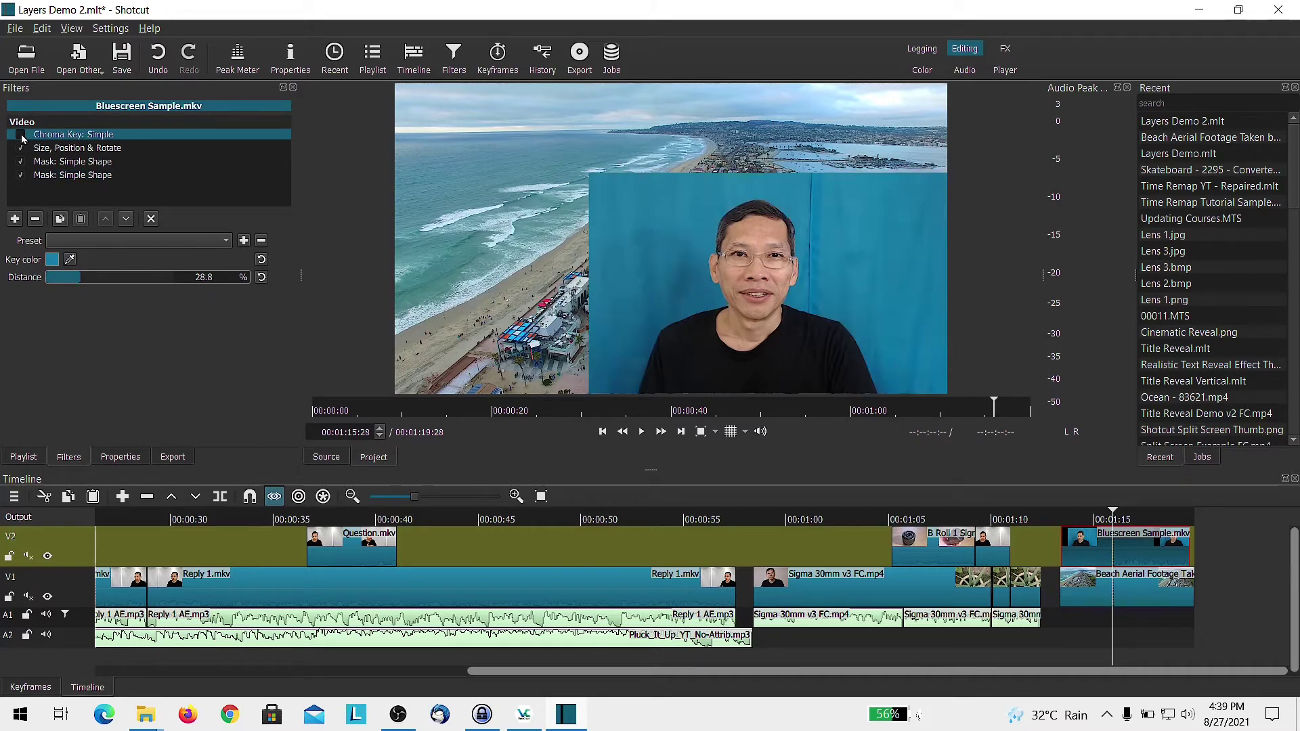
pyautogui.click(21, 136)
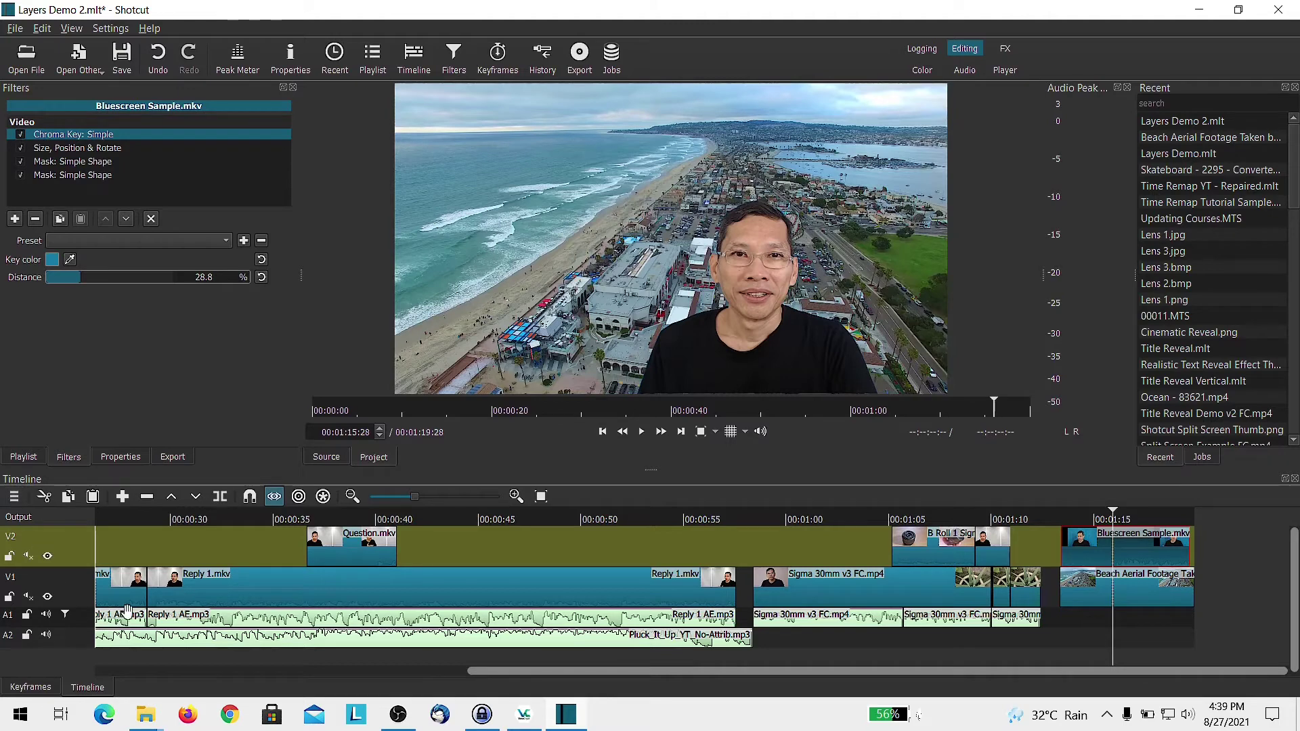
# Split the Sigma 30mm clip on V1 at 01:00 and 01:03:13 and select the middle piece.
pyautogui.click(23, 457)
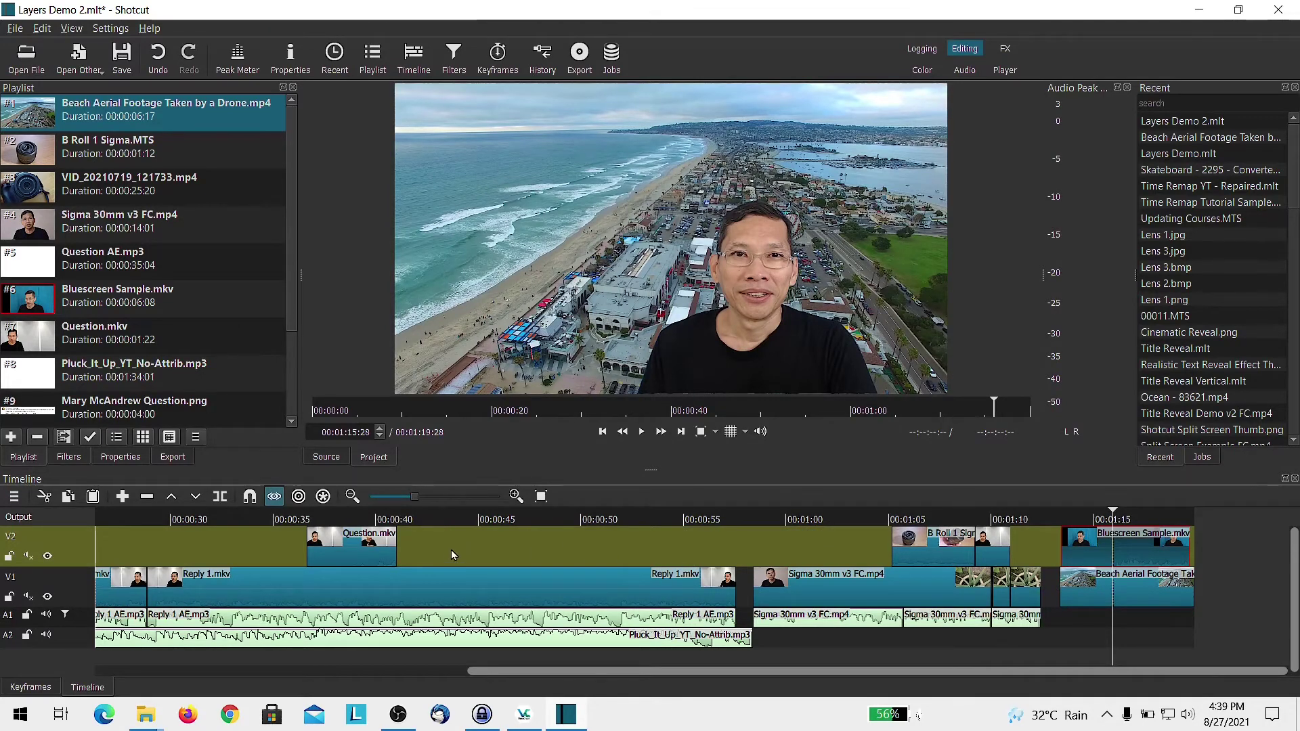
pyautogui.click(807, 518)
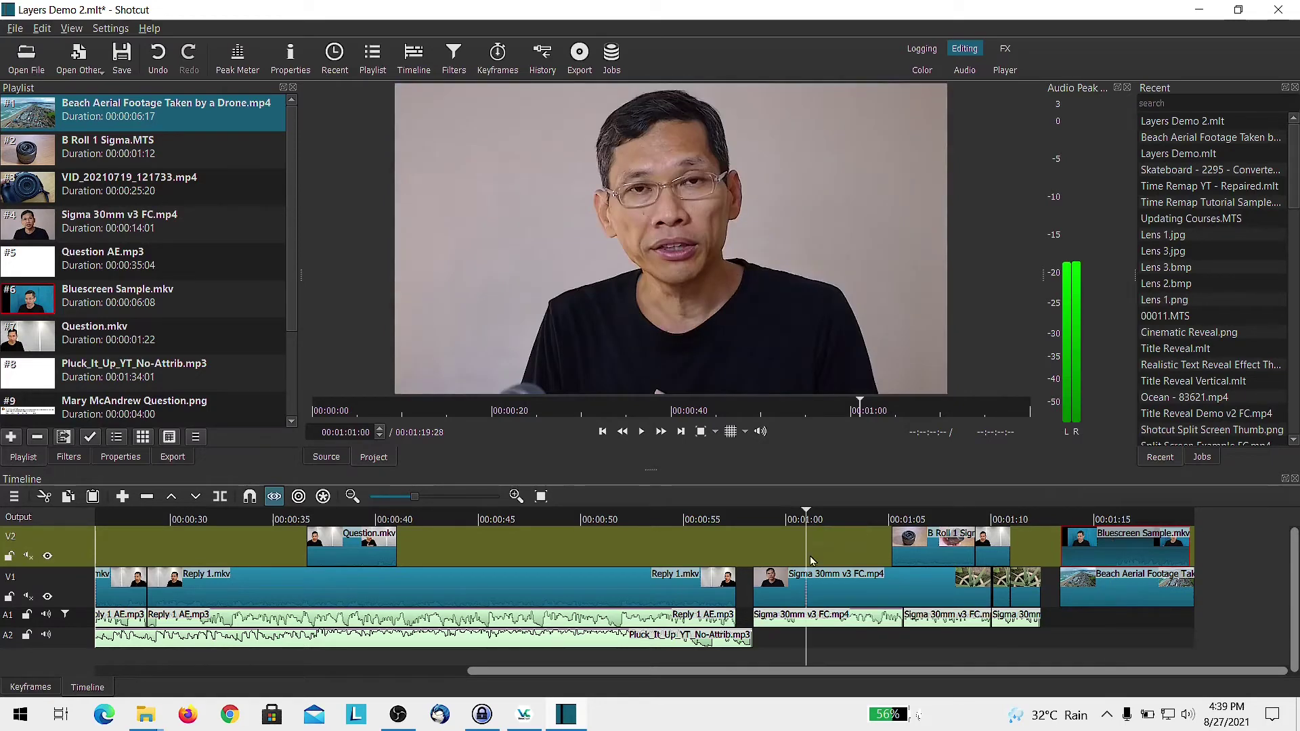
pyautogui.click(813, 592)
pyautogui.press('s')
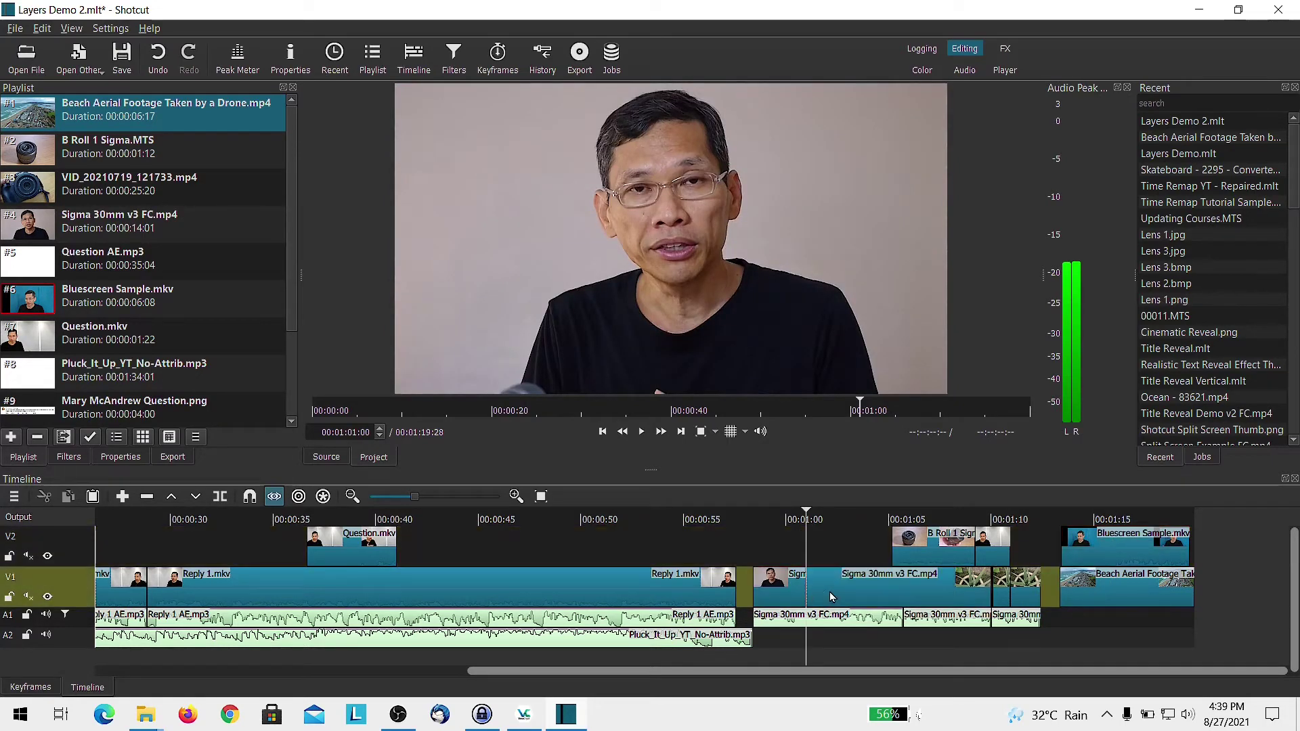
pyautogui.moveTo(840, 512); pyautogui.dragTo(858, 518)
pyautogui.press('s')
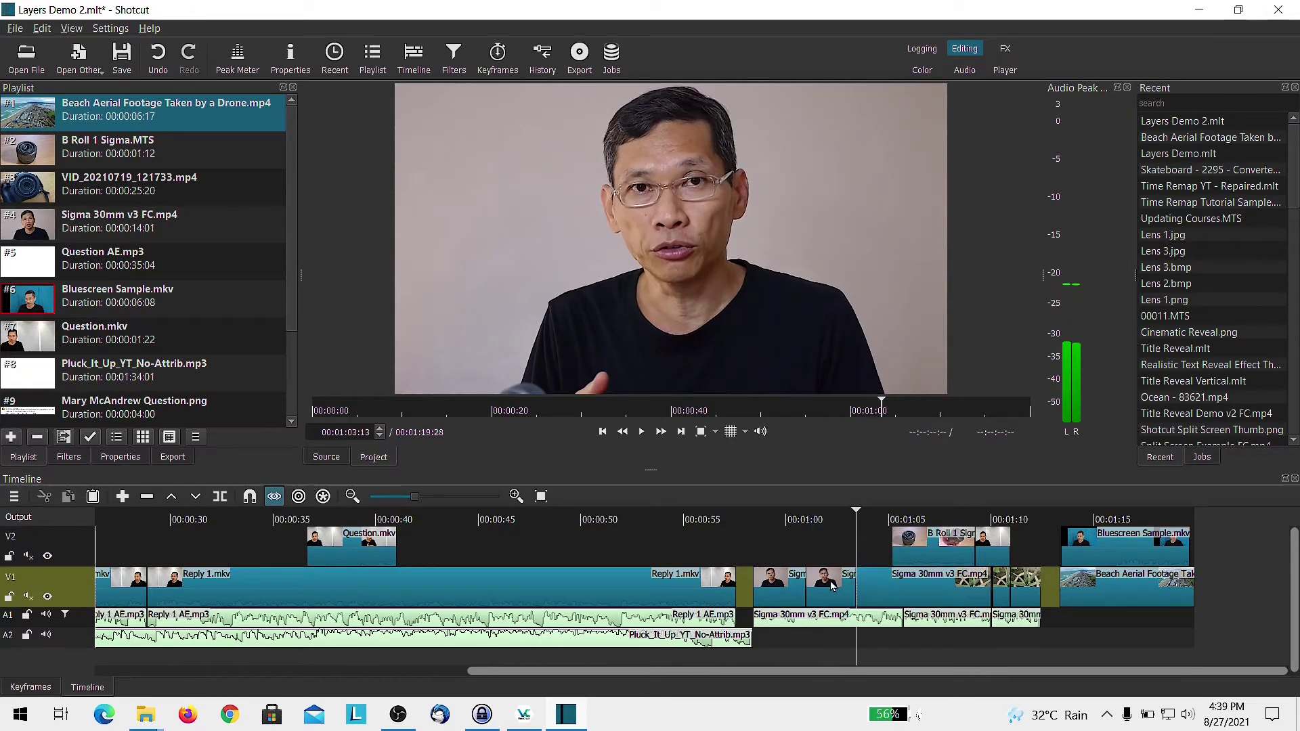
pyautogui.click(833, 586)
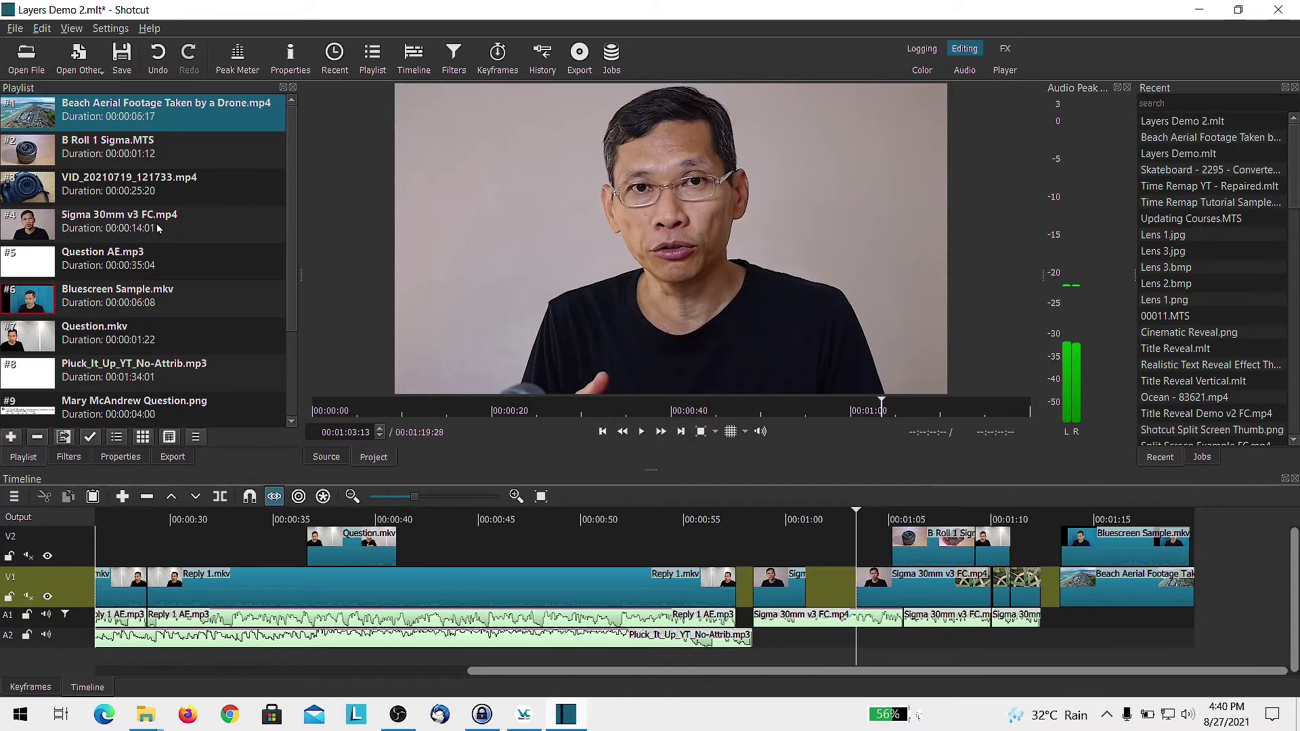
# Set the Beach Aerial Footage out point at 00:00:09:26 and drop the clip onto V2 near one minute.
pyautogui.doubleClick(36, 119)
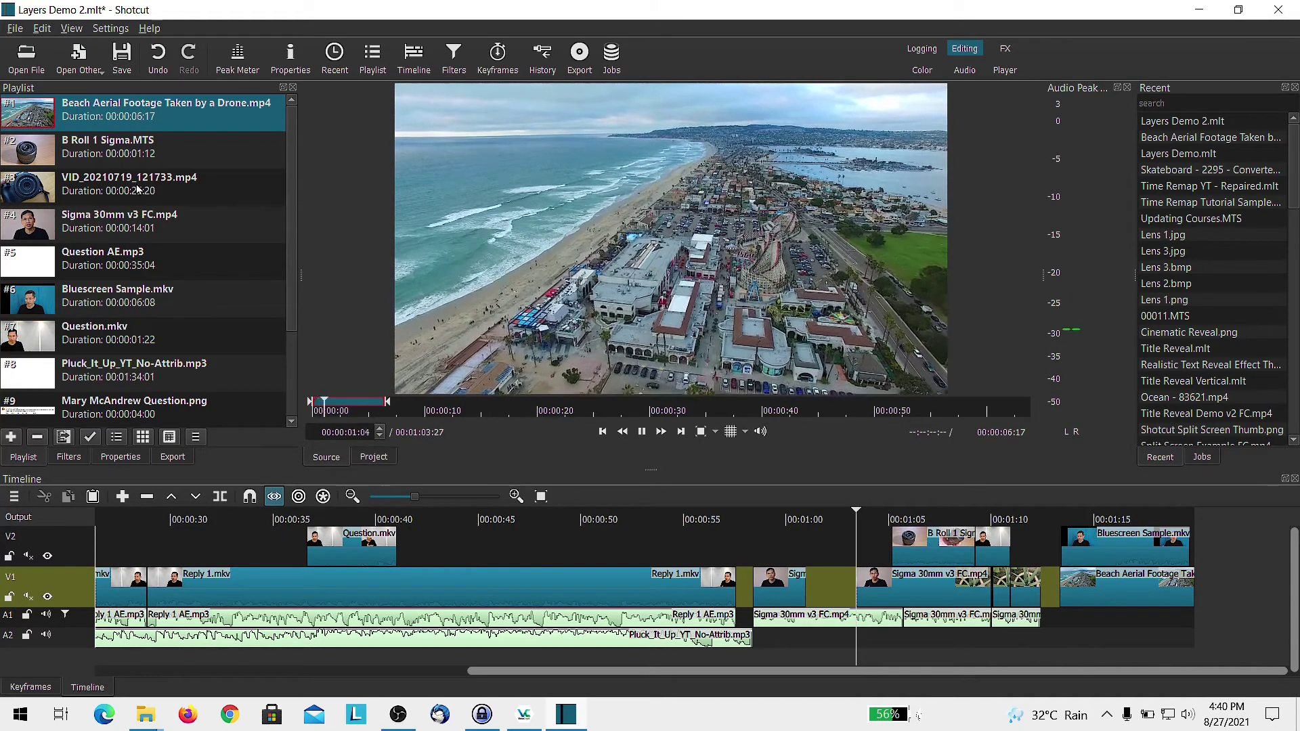
pyautogui.press('space')
pyautogui.moveTo(390, 409); pyautogui.dragTo(505, 414)
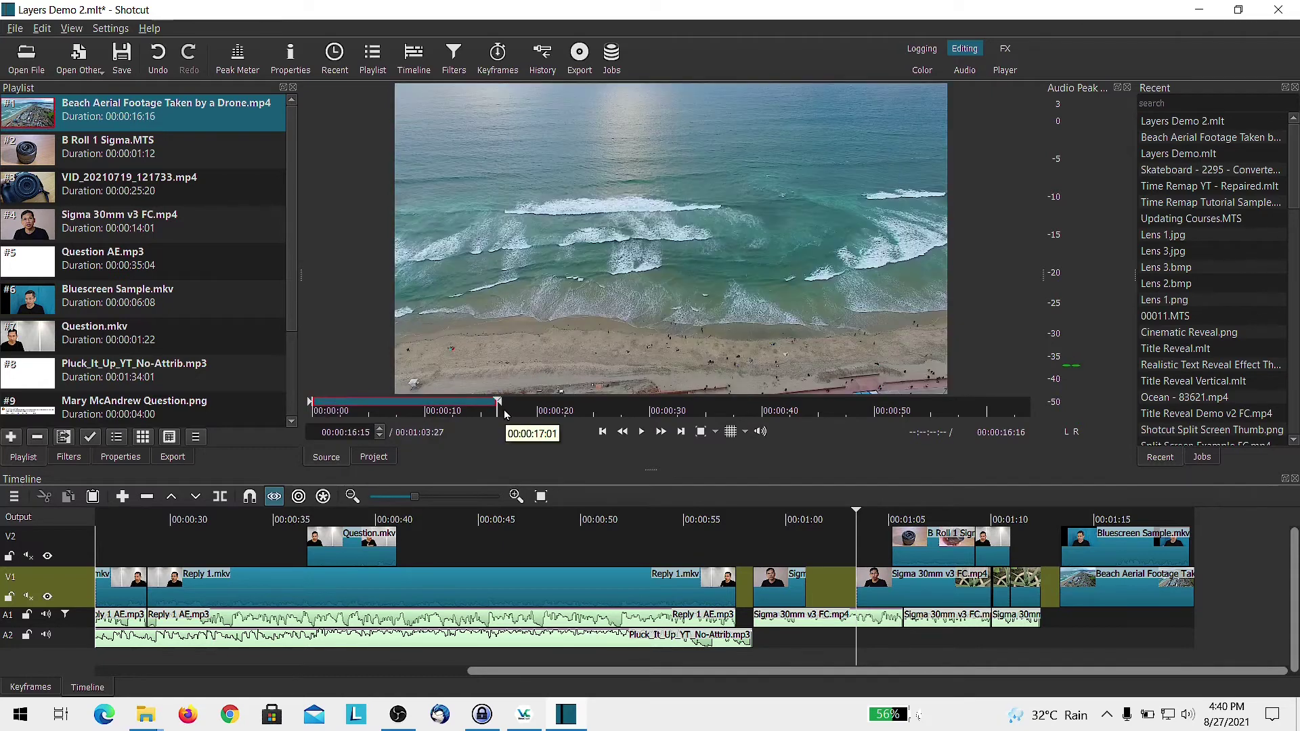
pyautogui.click(405, 409)
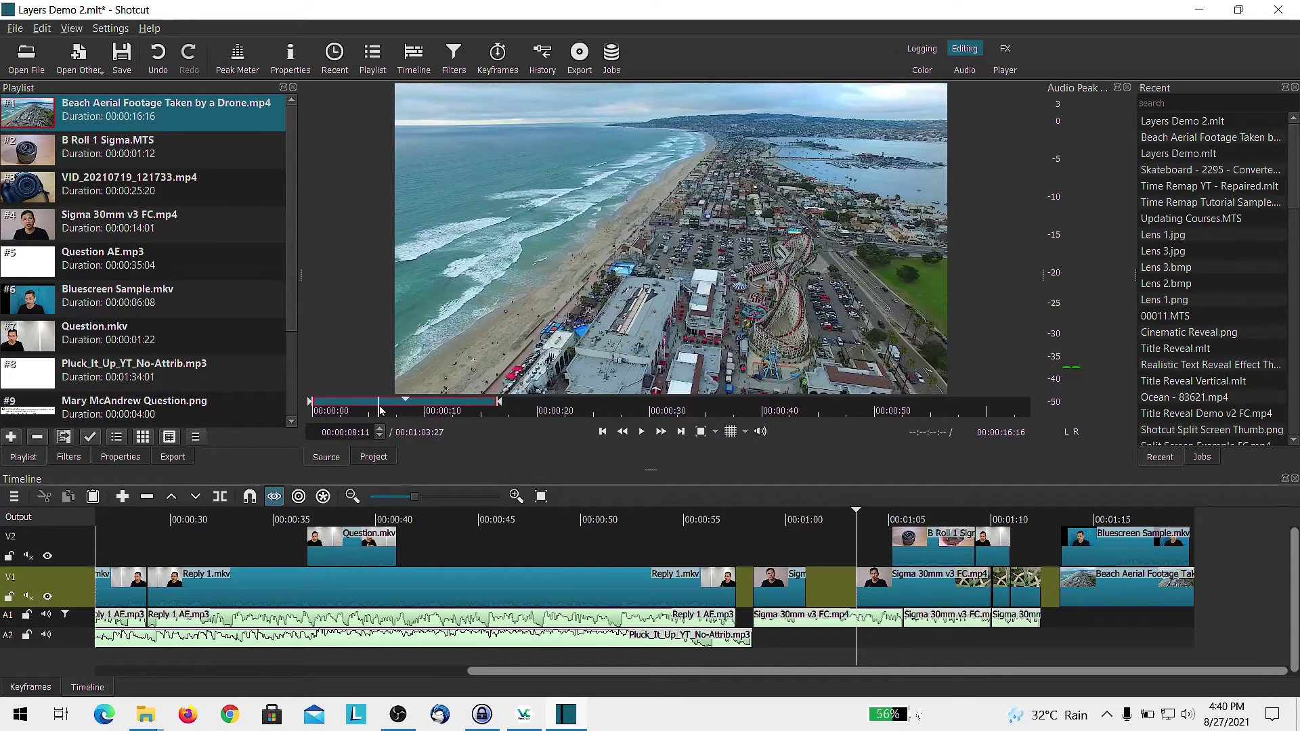
pyautogui.click(380, 410)
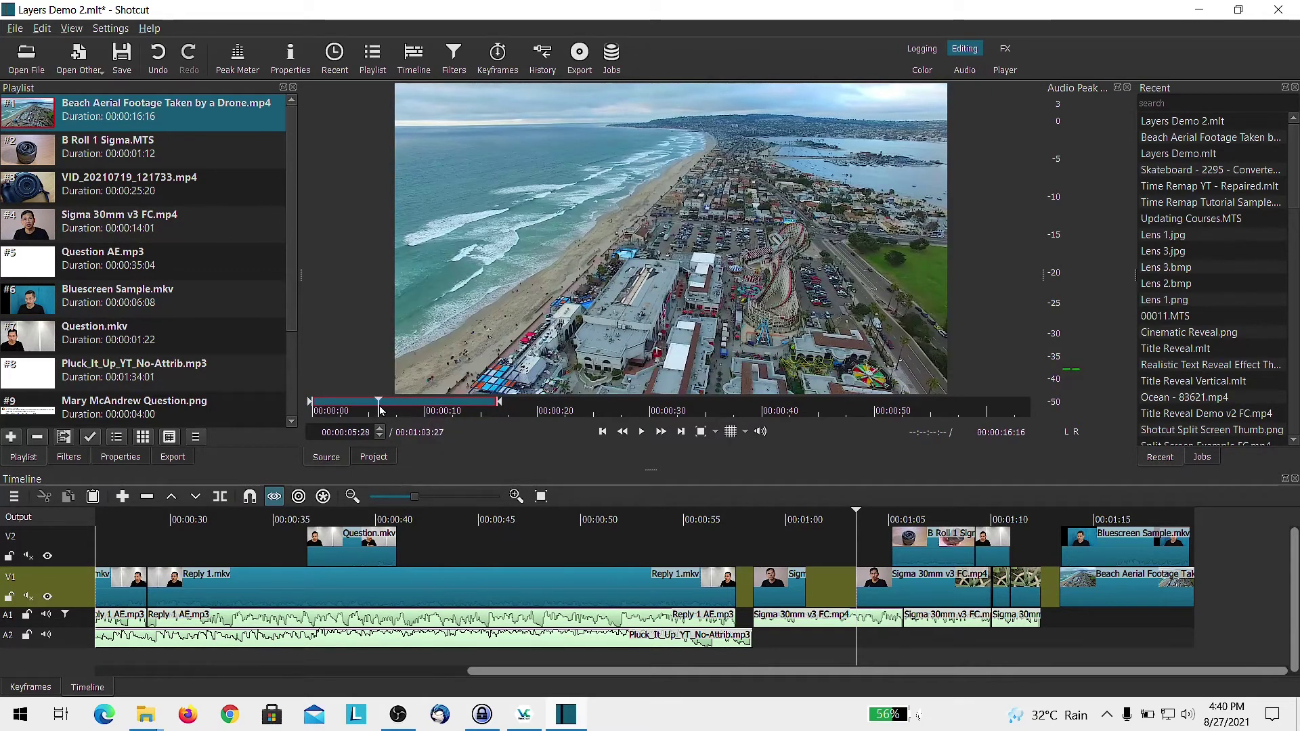
pyautogui.click(424, 407)
pyautogui.press('o')
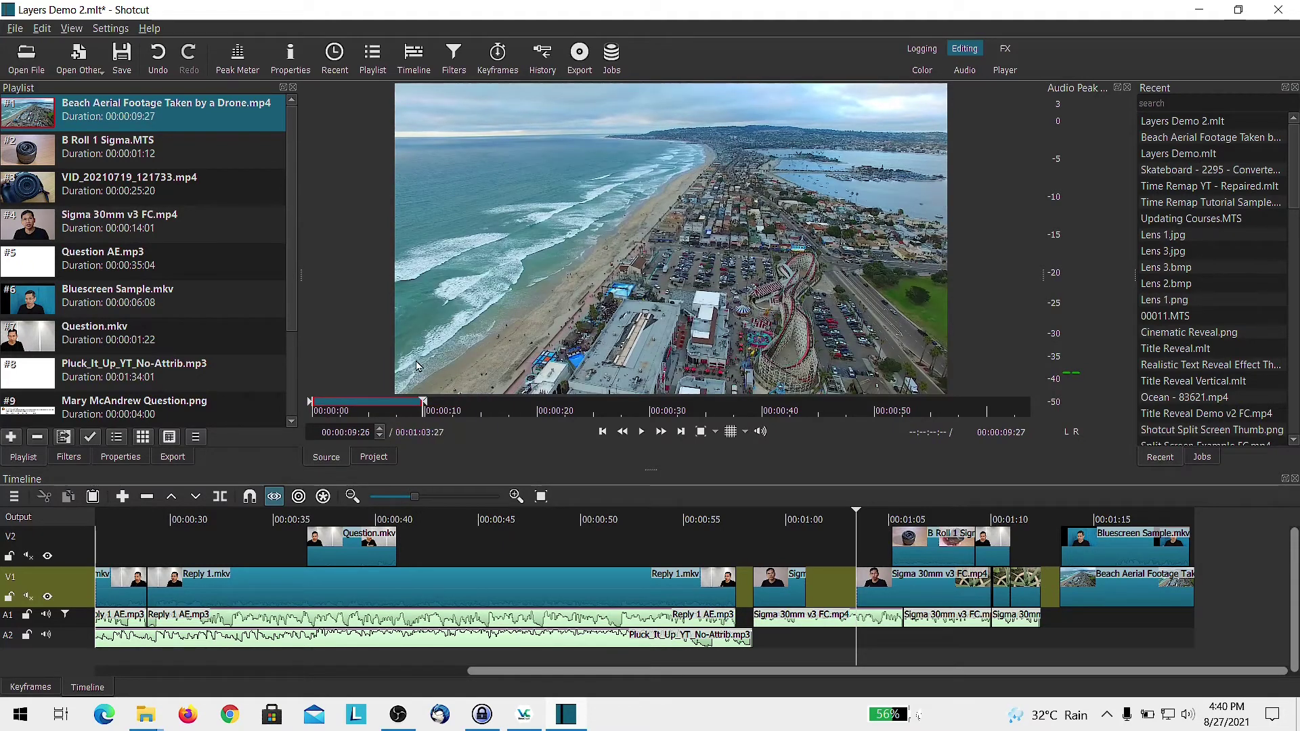
pyautogui.moveTo(435, 366); pyautogui.dragTo(811, 518)
# Scrub the beach footage at the one-minute mark and trim the clip's start later to that point.
pyautogui.click(809, 518)
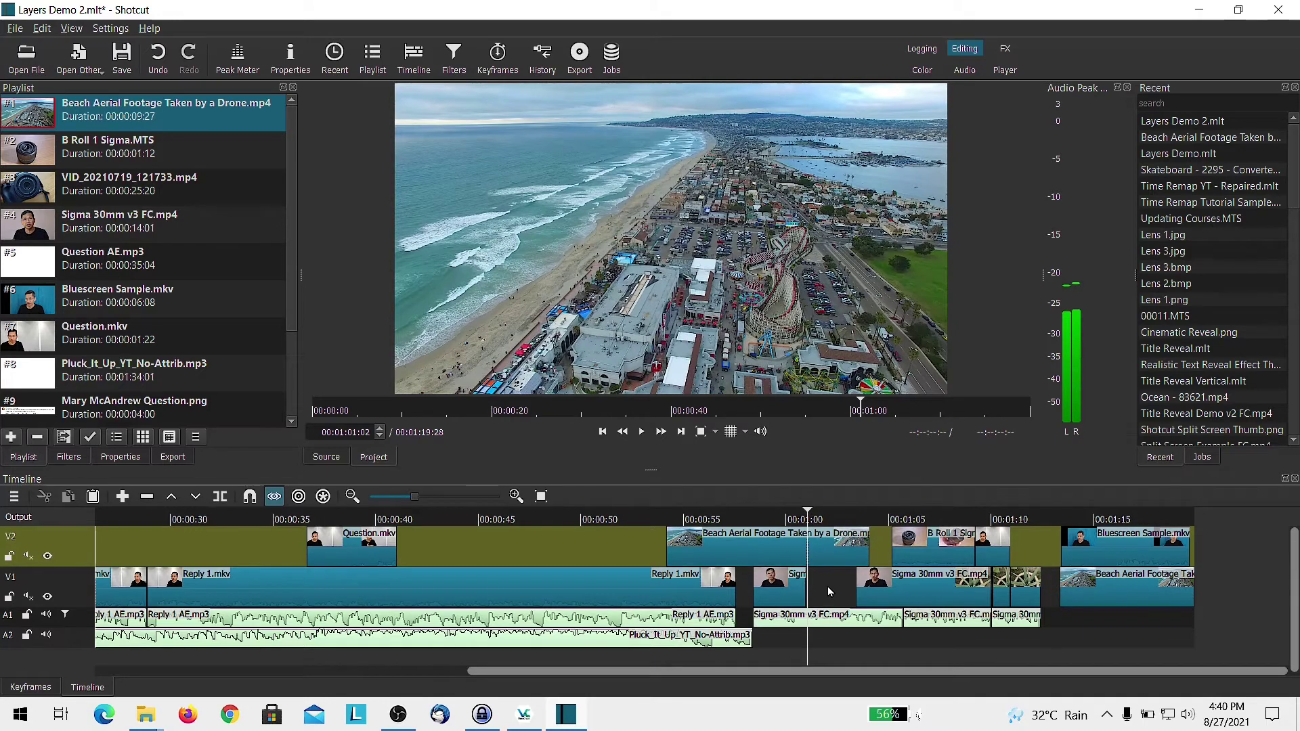
pyautogui.click(809, 516)
pyautogui.moveTo(809, 515); pyautogui.dragTo(857, 548)
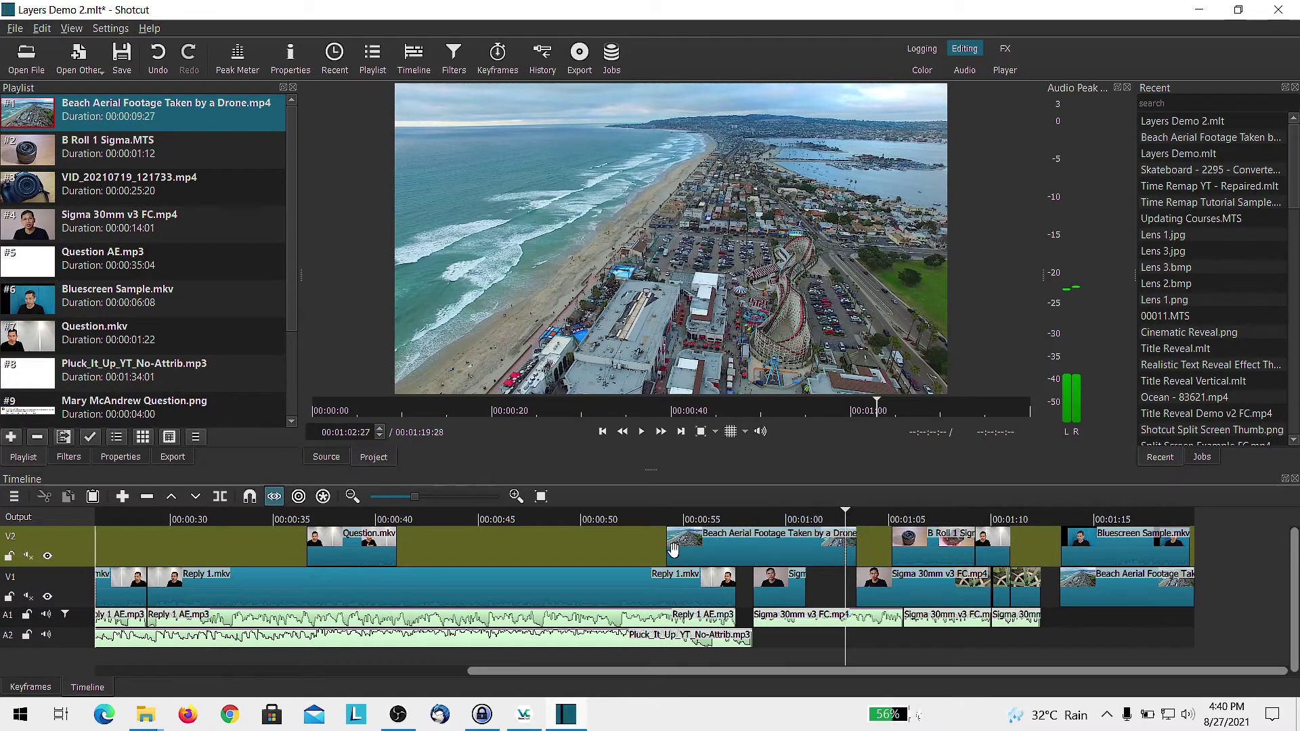
pyautogui.moveTo(667, 557); pyautogui.dragTo(815, 554)
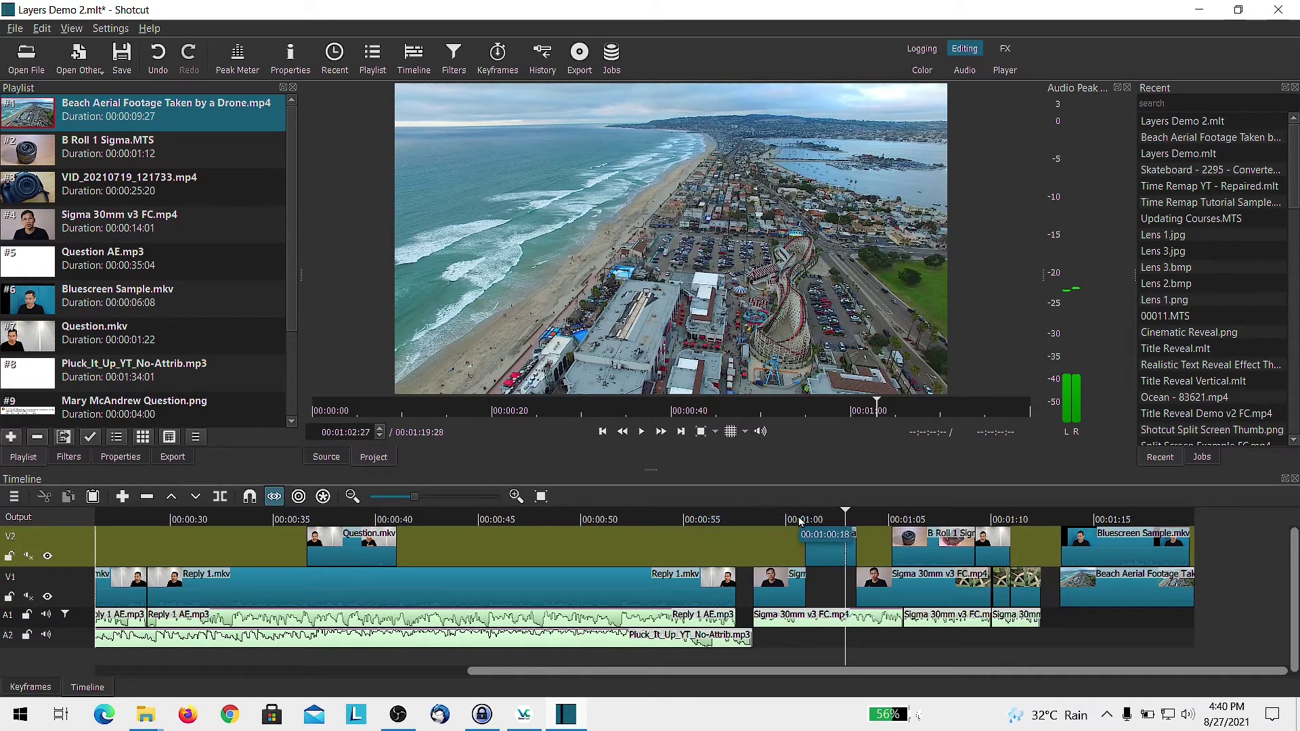
# Preview the trimmed beach section, then with Snap on move it down into the V1 gap.
pyautogui.click(795, 519)
pyautogui.press('space')
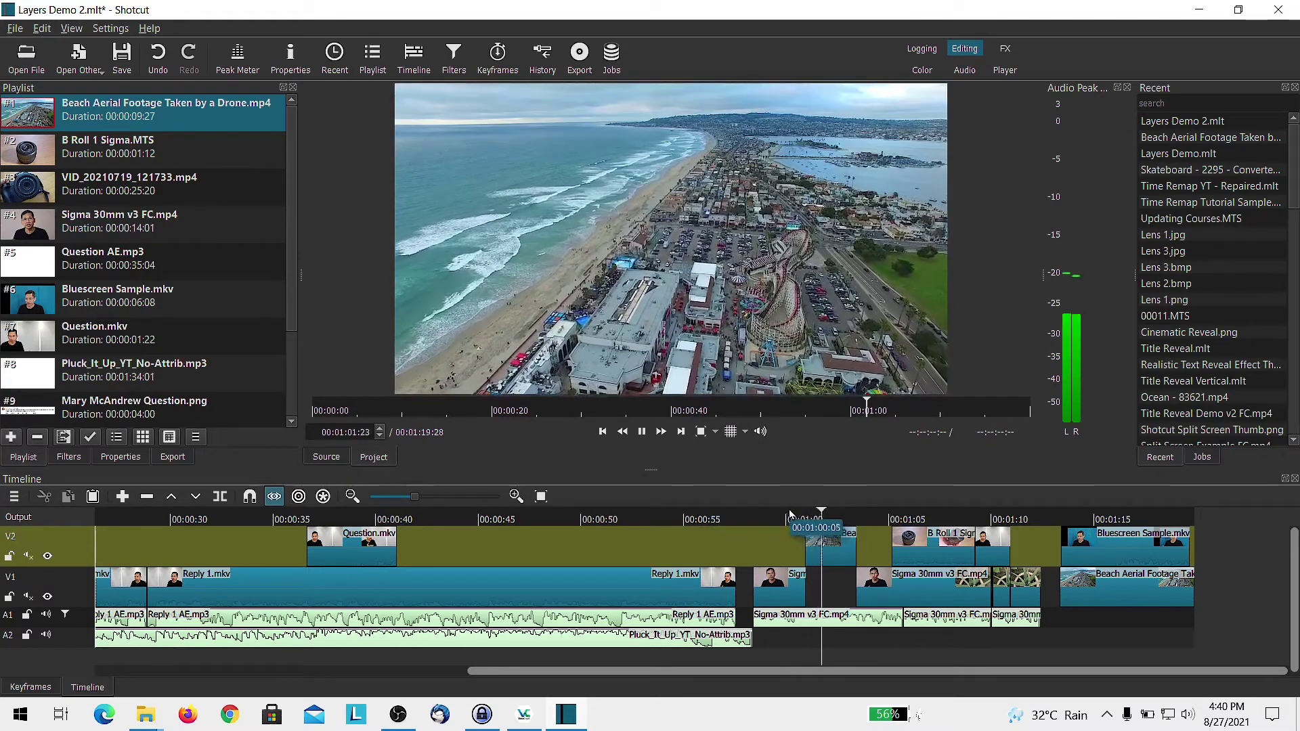
pyautogui.press('space')
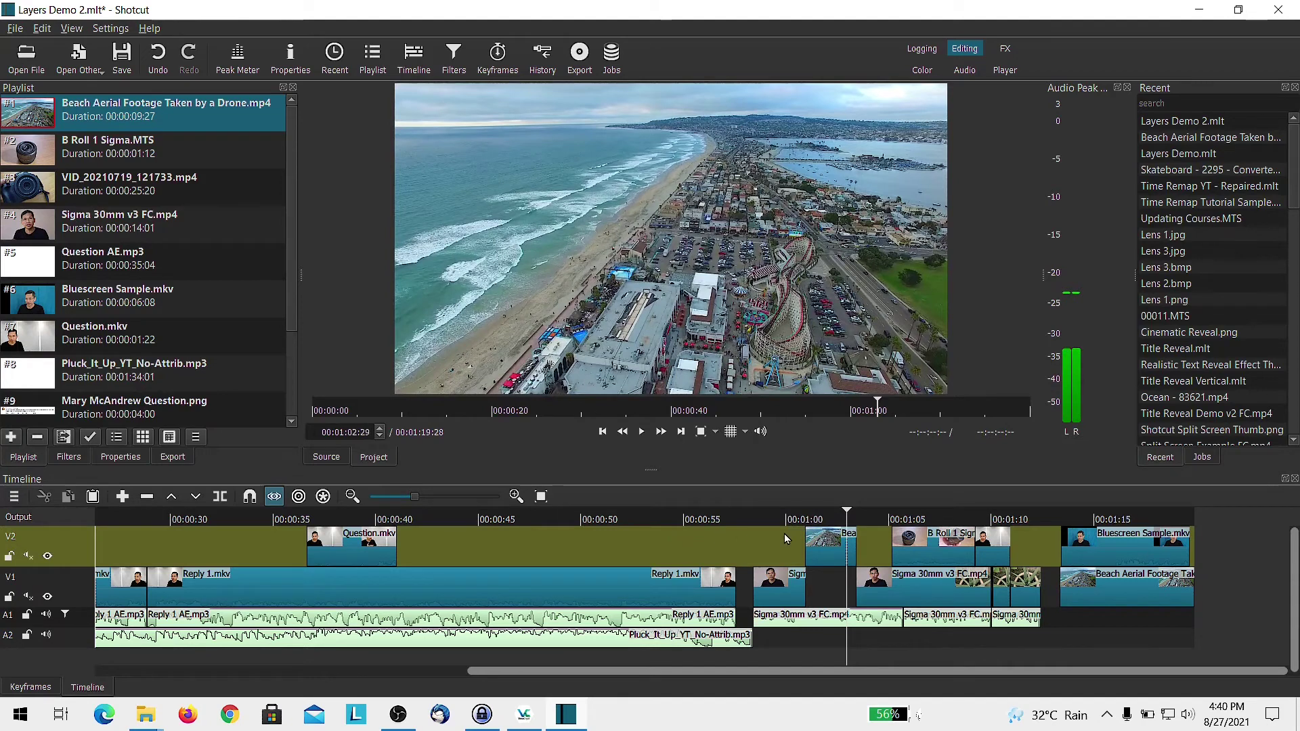
pyautogui.click(250, 497)
pyautogui.moveTo(825, 546); pyautogui.dragTo(826, 586)
# Overlap the preceding Sigma clip with the beach clip to form a crossfade, and preview it.
pyautogui.click(799, 518)
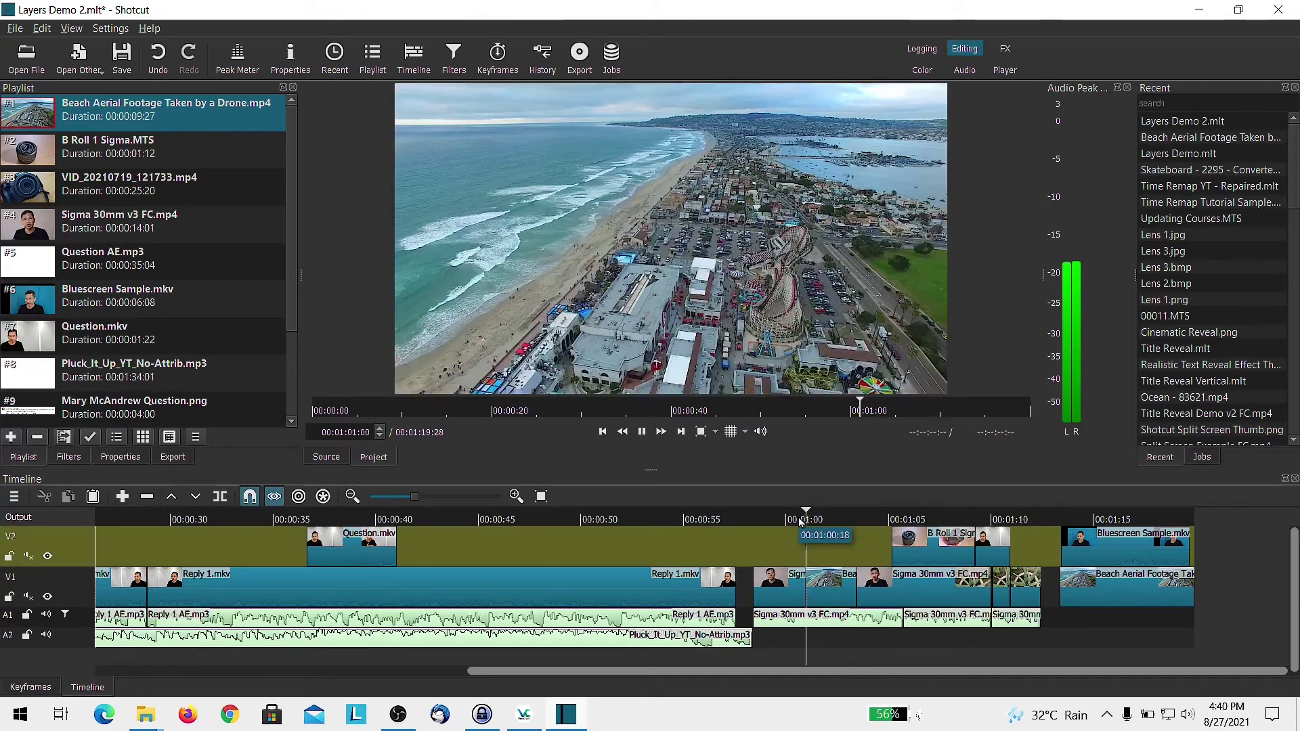
pyautogui.click(791, 583)
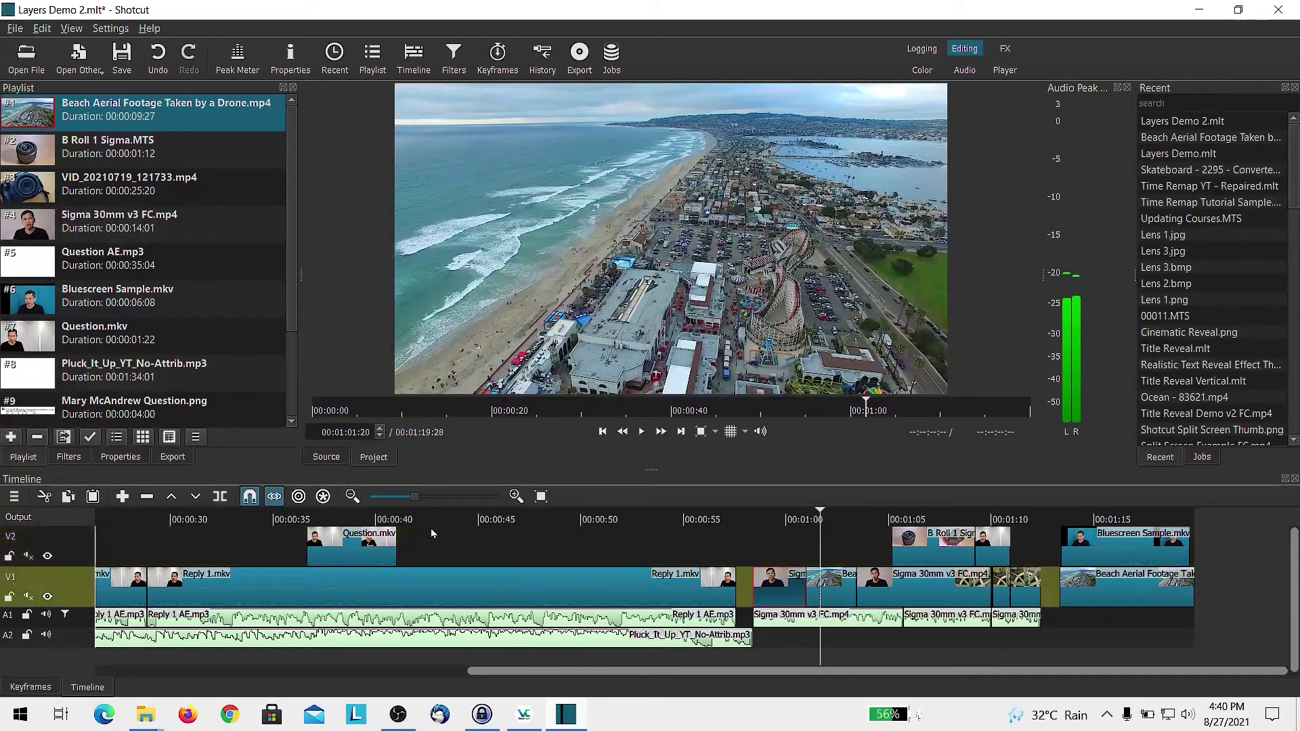
pyautogui.click(250, 496)
pyautogui.moveTo(801, 584); pyautogui.dragTo(815, 583)
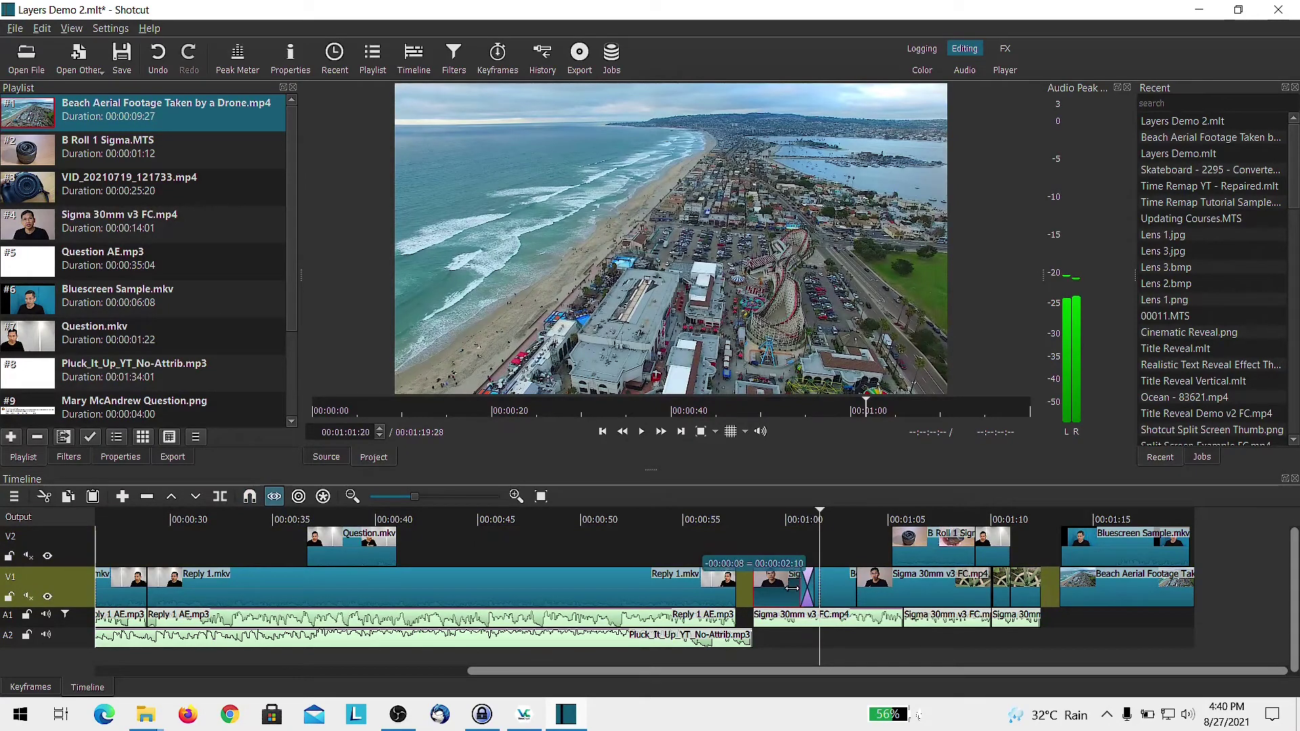
pyautogui.click(785, 519)
pyautogui.press('space')
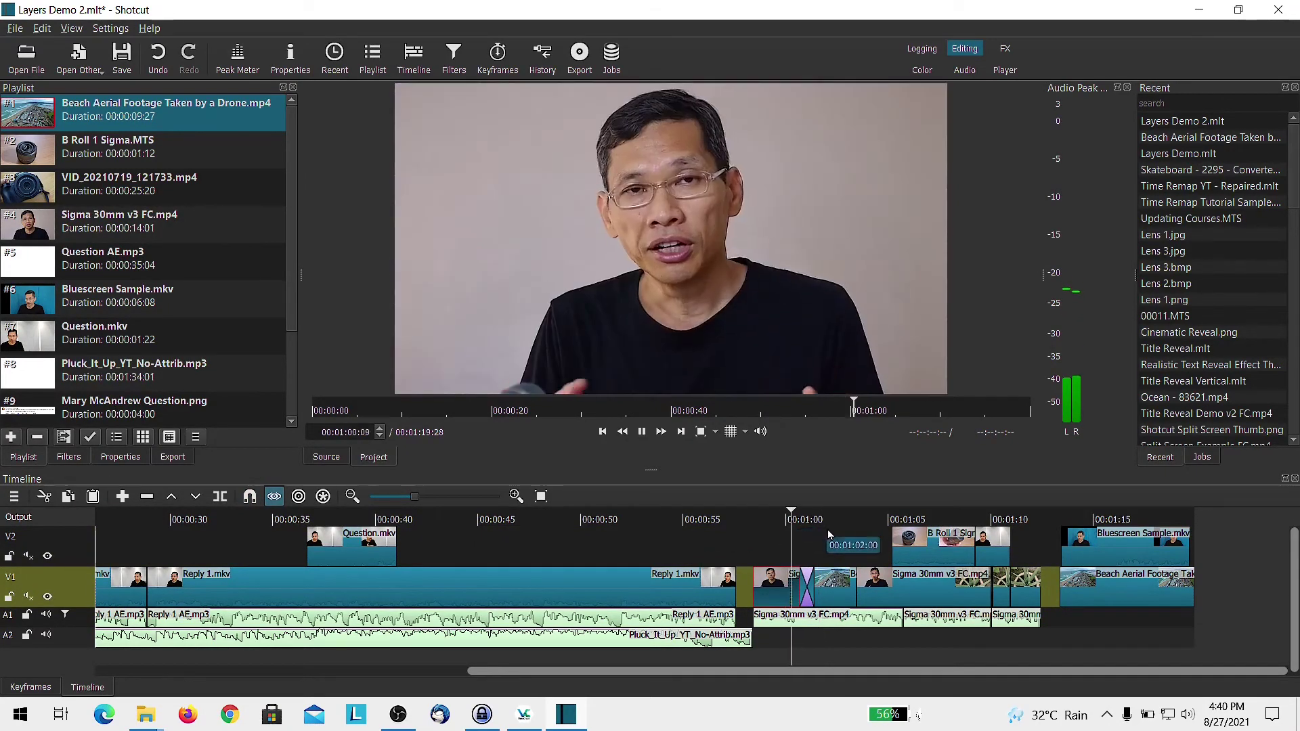
pyautogui.press('space')
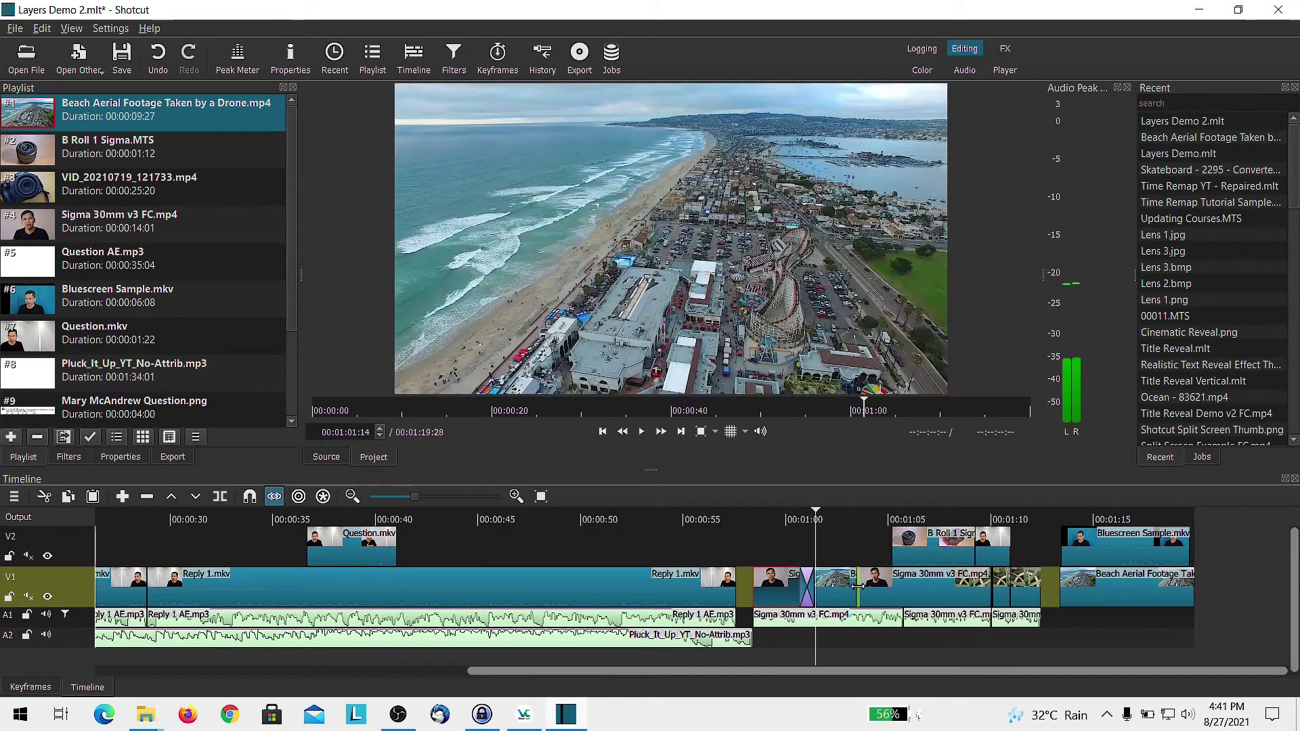
# Overlap the beach clip with the following Sigma clip for a second crossfade and play it through.
pyautogui.moveTo(848, 586); pyautogui.dragTo(850, 587)
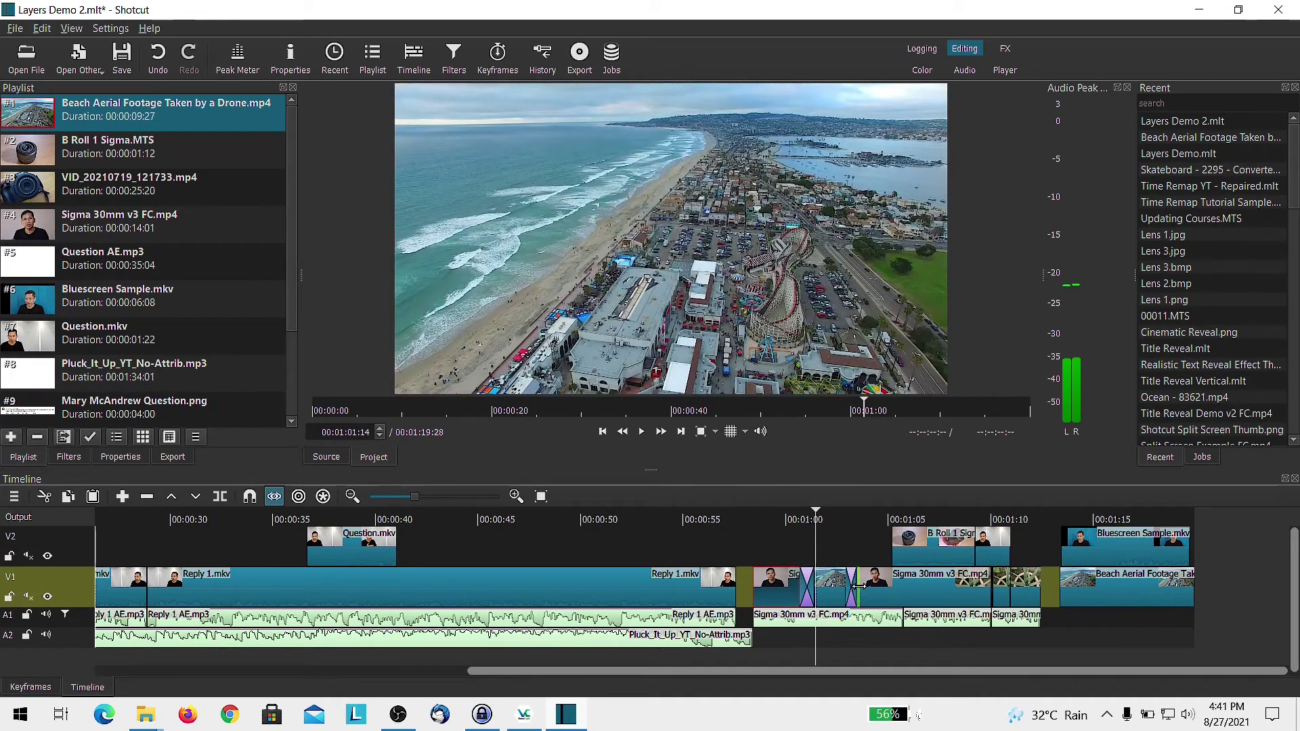
pyautogui.press('space')
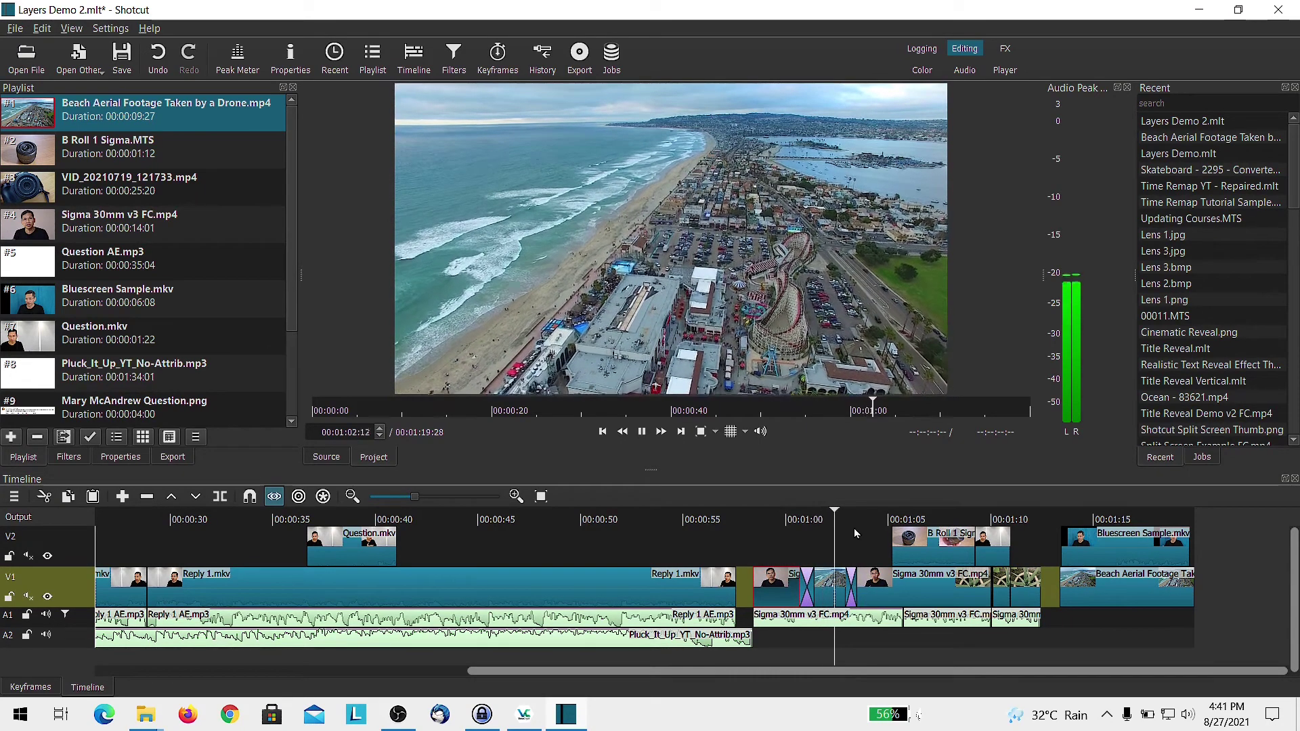
pyautogui.press('space')
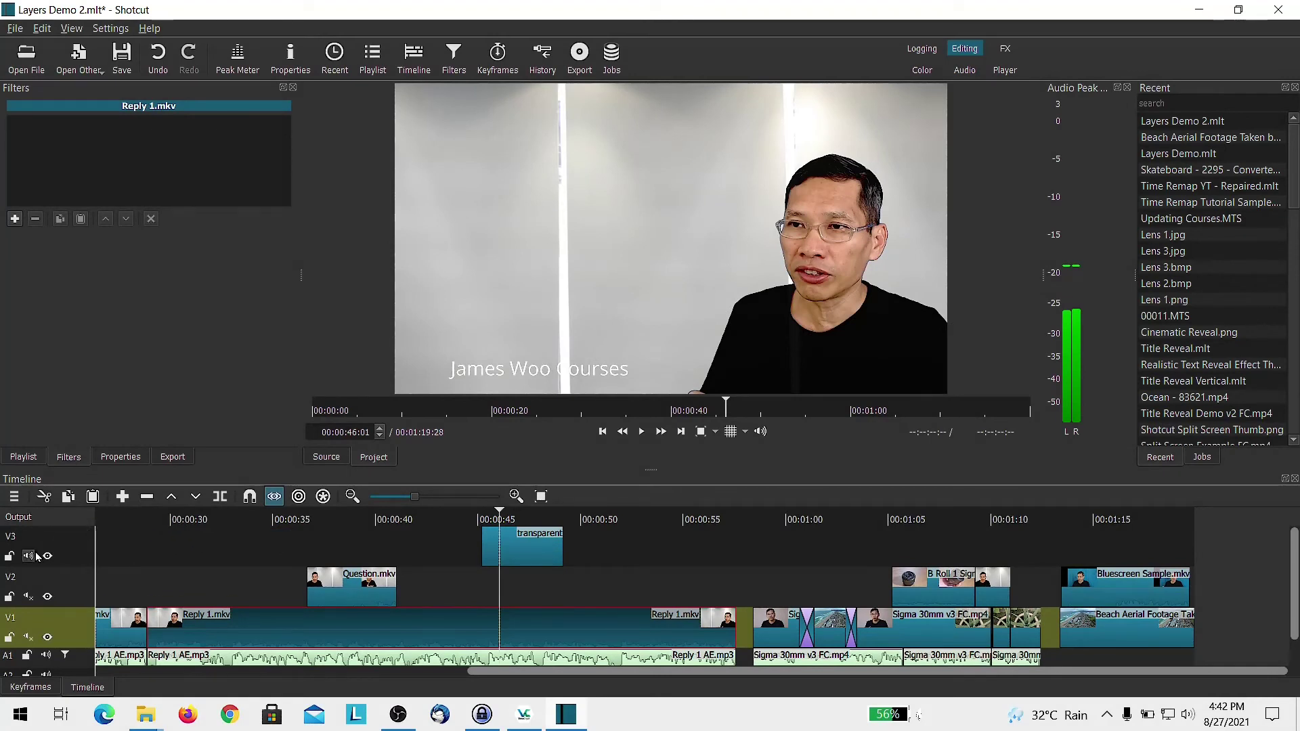
# Play through the section around 00:46 to check the V3 watermark's current placement.
pyautogui.doubleClick(19, 538)
pyautogui.press('Return')
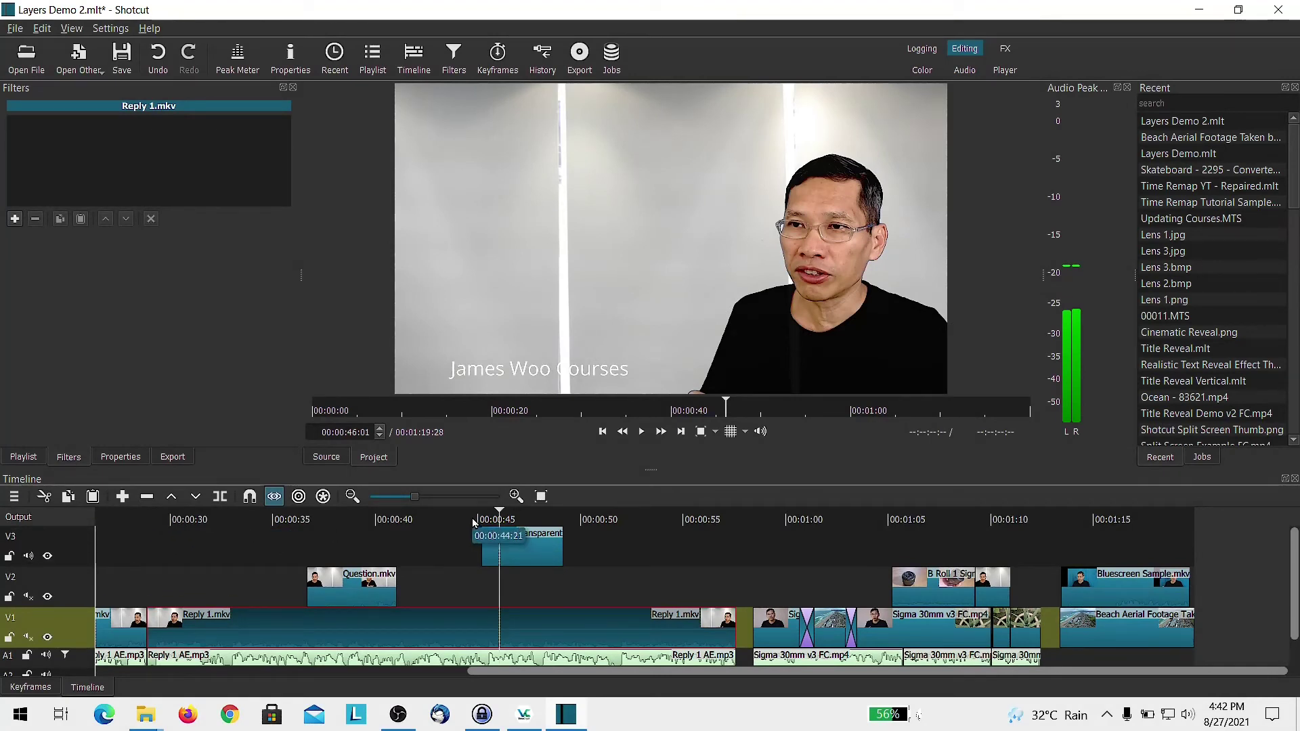
pyautogui.click(473, 520)
pyautogui.press('space')
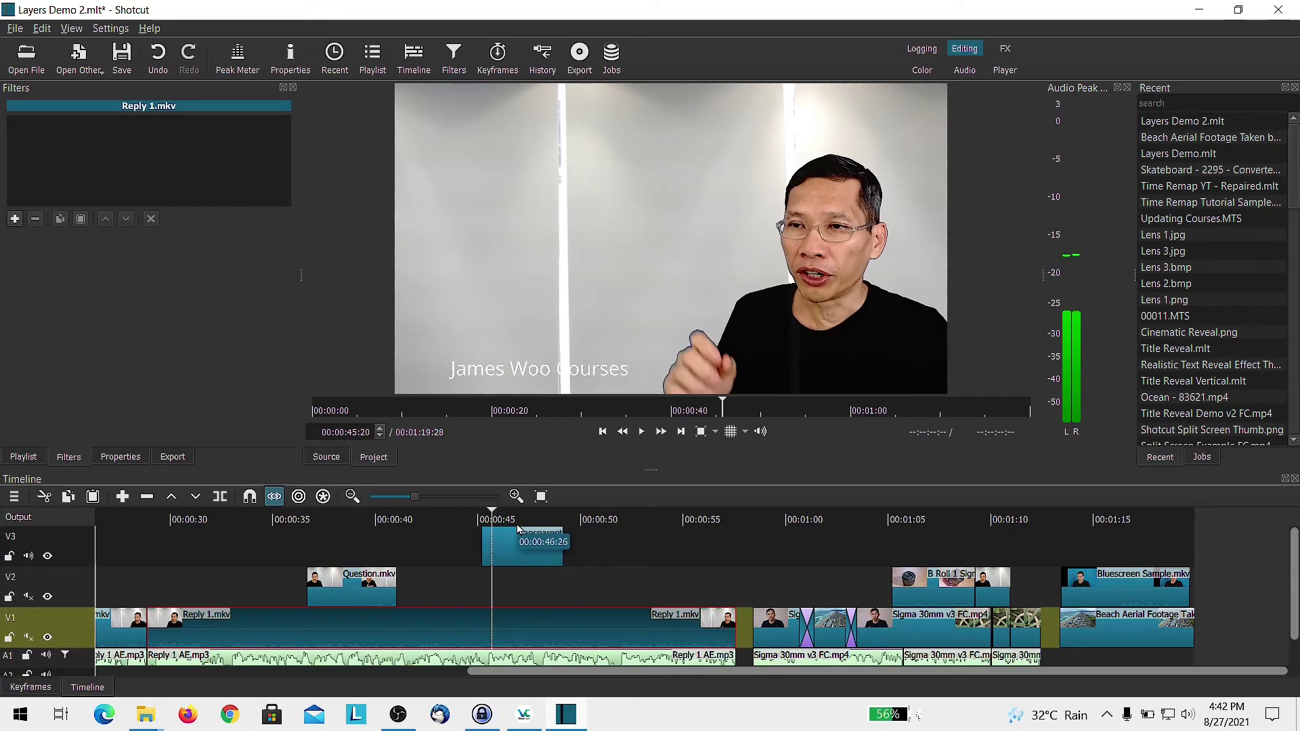
pyautogui.press('space')
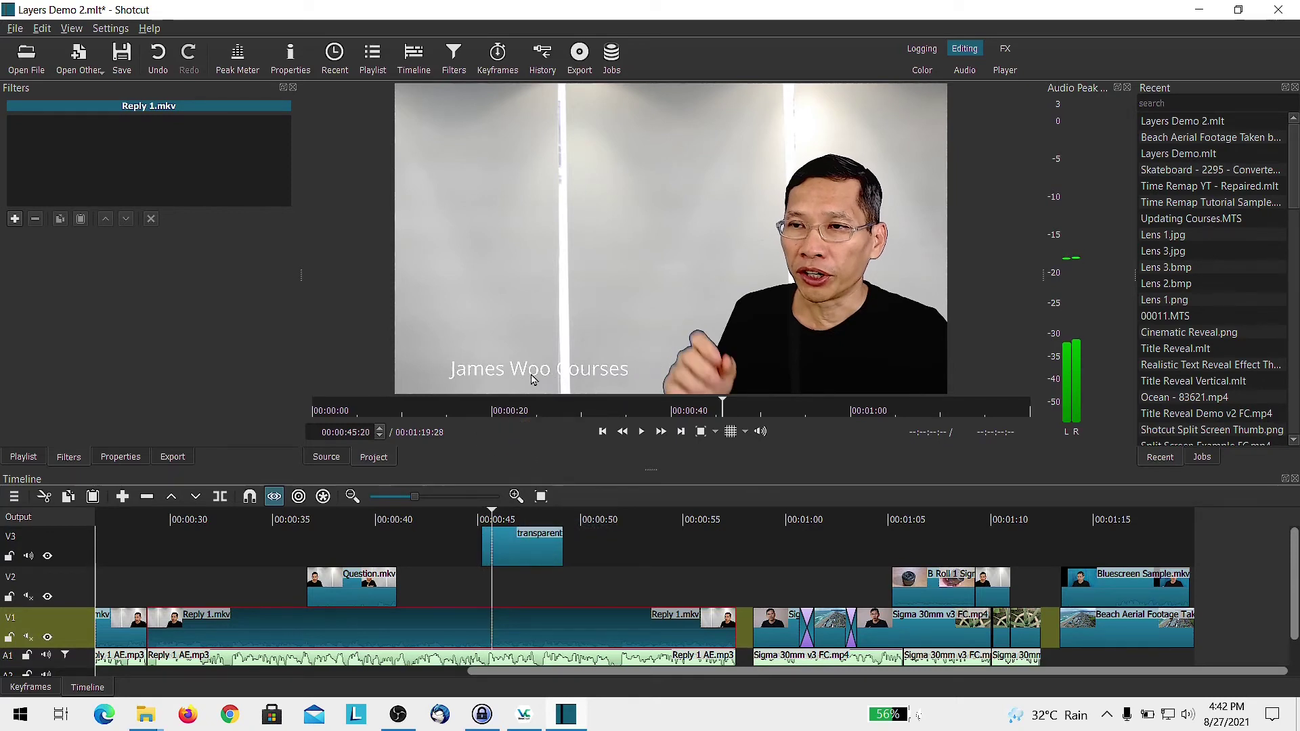
# Drag the watermark's Text: Simple rectangle to the lower right at Position X 1,160 and preview it.
pyautogui.click(518, 545)
pyautogui.click(511, 518)
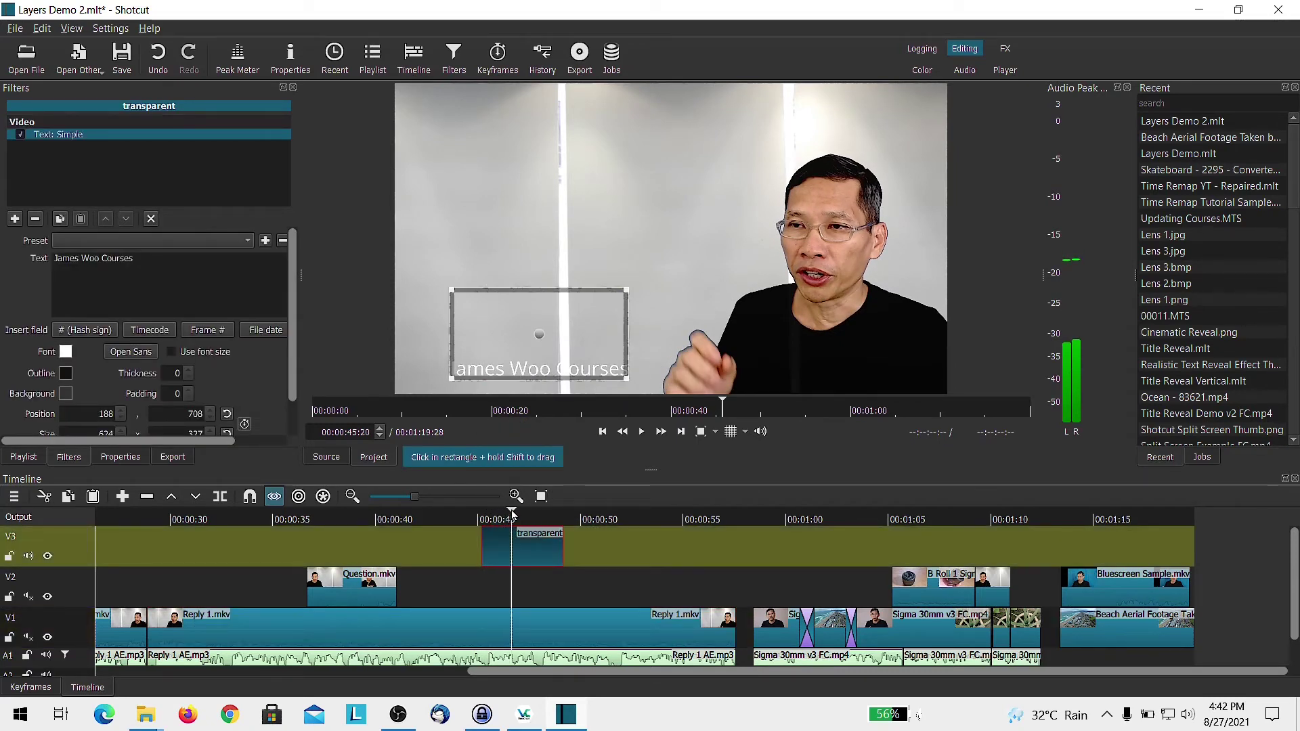
pyautogui.moveTo(543, 334); pyautogui.dragTo(823, 334)
pyautogui.click(480, 519)
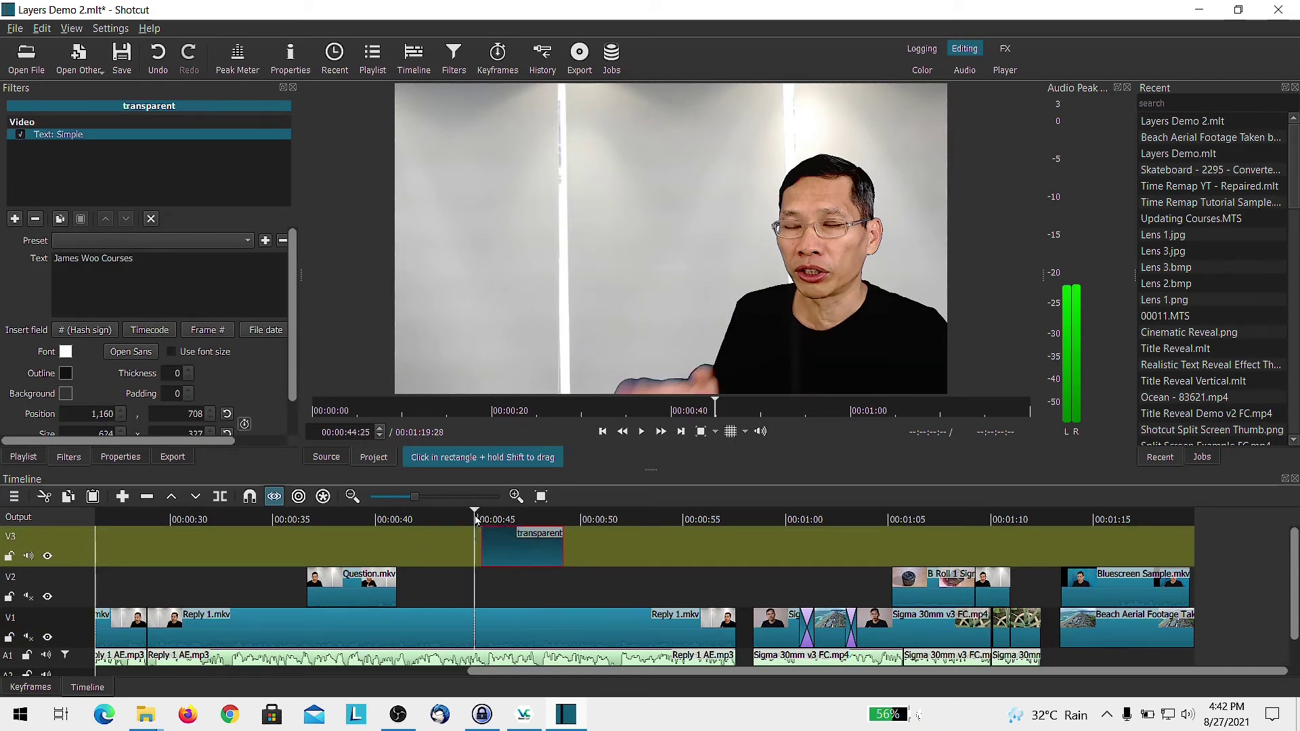
pyautogui.press('space')
pyautogui.press('space')
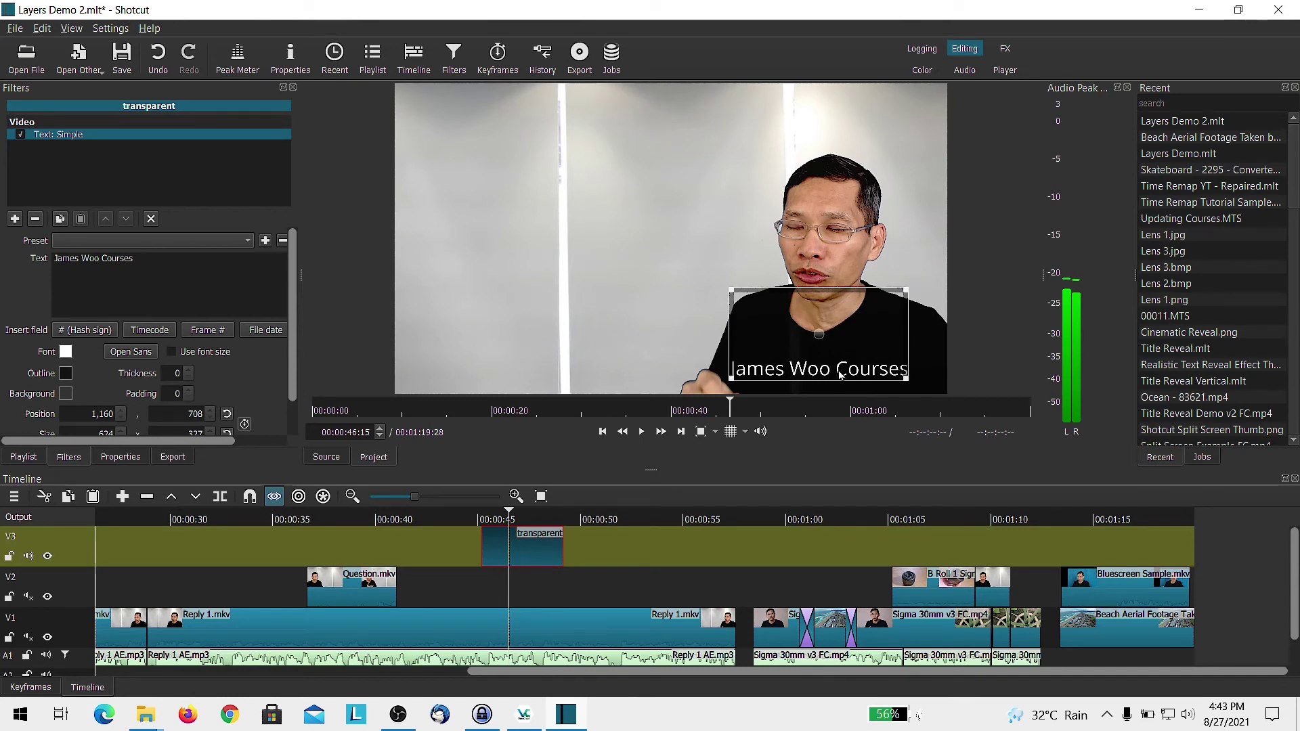
# Toggle the V3 watermark track off, back on, and off again, leaving the course title hidden.
pyautogui.click(46, 557)
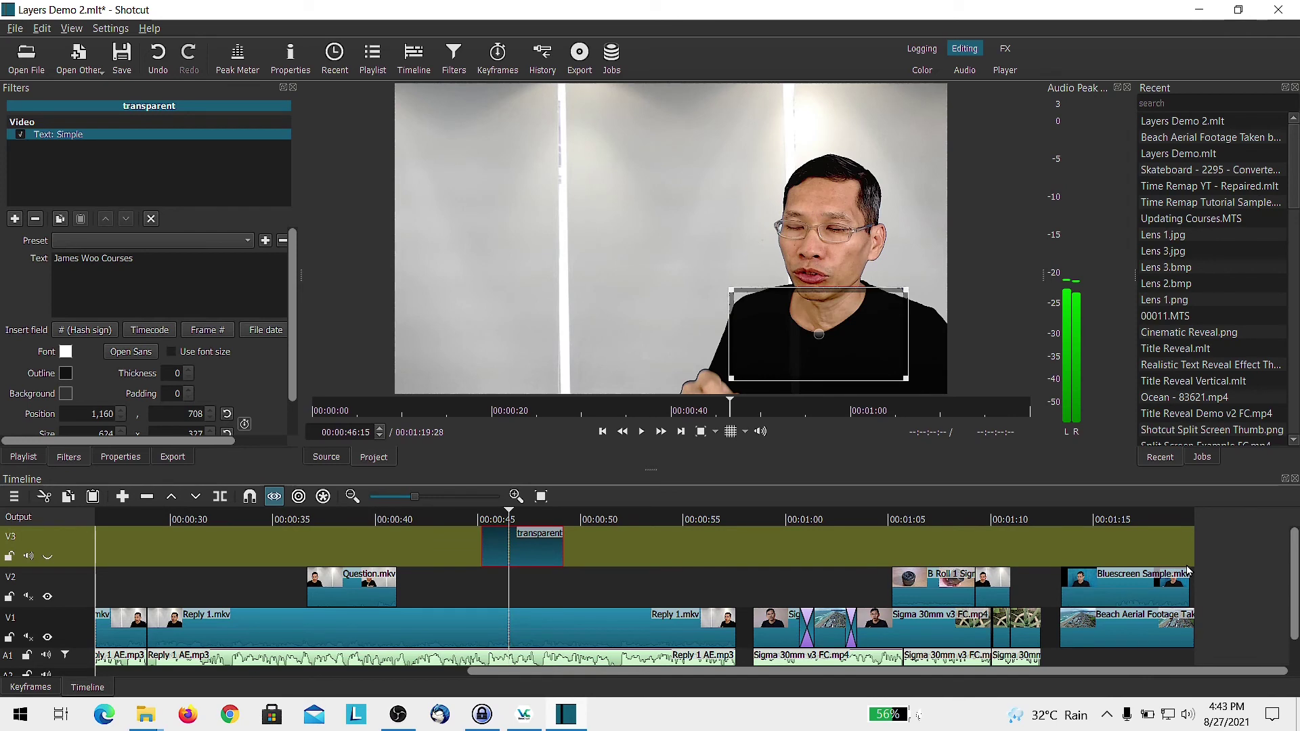
pyautogui.click(47, 558)
pyautogui.click(47, 557)
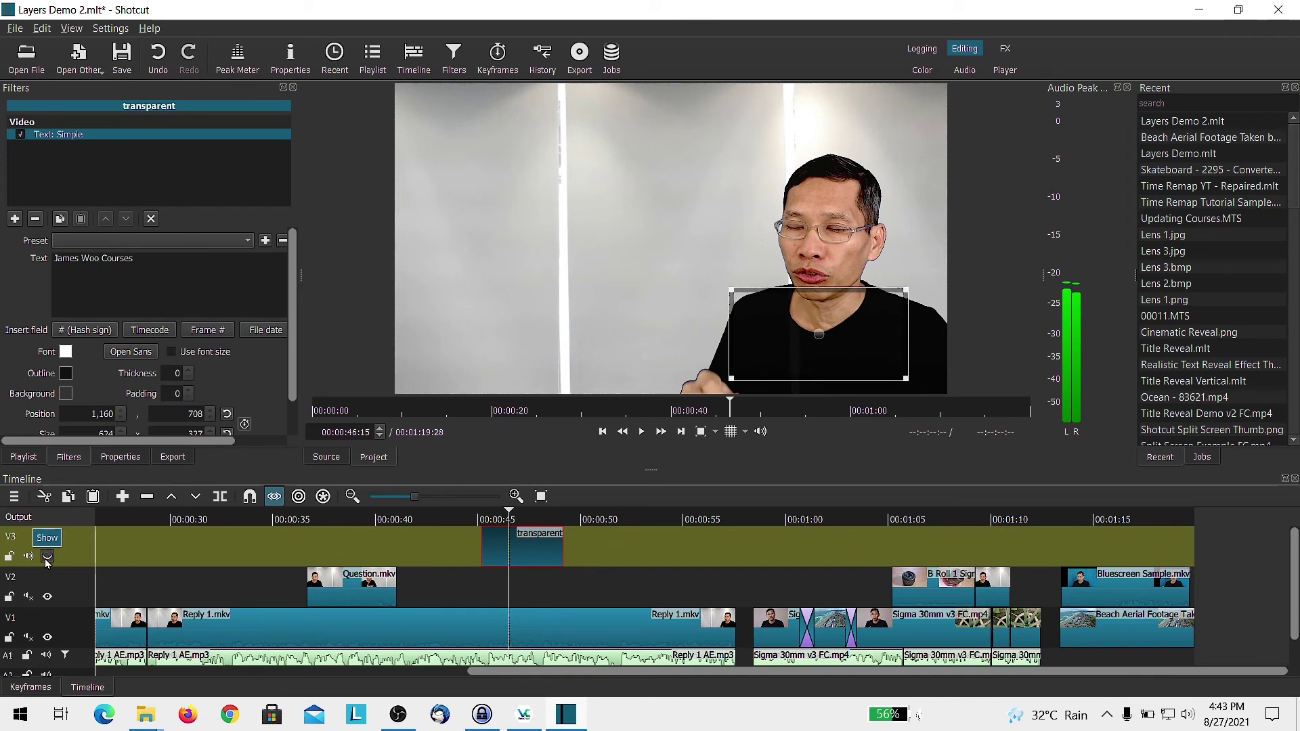